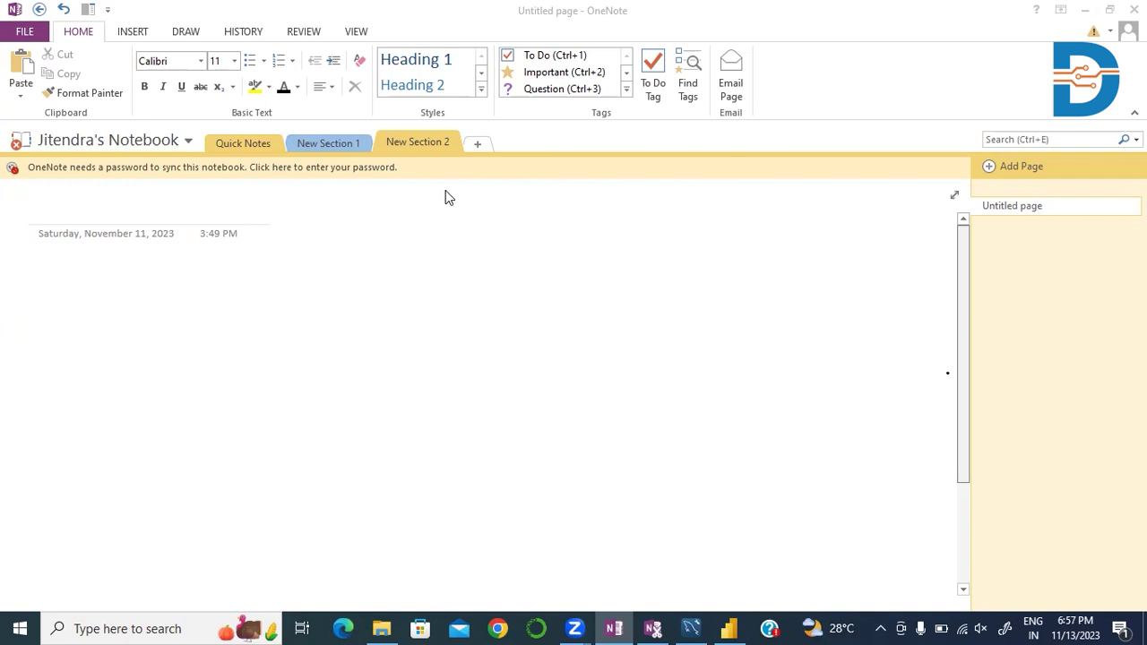
Step: Handwrite the heading "Datasource" near the top of the blank note page with the black pen
{"action": "left_click", "coordinate": [185, 34]}
{"action": "left_click", "coordinate": [179, 94]}
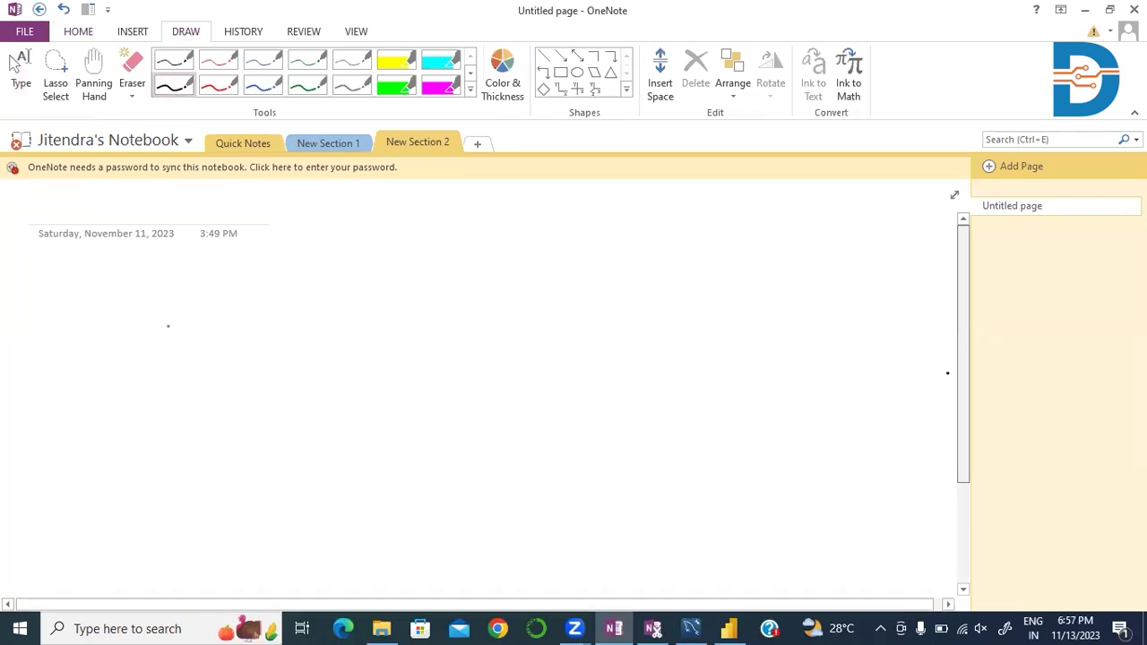
{"action": "left_click_drag", "start_coordinate": [216, 271], "coordinate": [206, 306]}
{"action": "mouse_move", "coordinate": [272, 281]}
{"action": "left_mouse_down"}
{"action": "mouse_move", "coordinate": [258, 285]}
{"action": "mouse_move", "coordinate": [276, 295]}
{"action": "left_mouse_up"}
{"action": "mouse_move", "coordinate": [296, 276]}
{"action": "left_mouse_down"}
{"action": "mouse_move", "coordinate": [297, 296]}
{"action": "mouse_move", "coordinate": [312, 282]}
{"action": "left_mouse_up"}
{"action": "mouse_move", "coordinate": [327, 280]}
{"action": "left_mouse_down"}
{"action": "mouse_move", "coordinate": [342, 301]}
{"action": "mouse_move", "coordinate": [423, 282]}
{"action": "mouse_move", "coordinate": [432, 291]}
{"action": "left_mouse_up"}
{"action": "mouse_move", "coordinate": [441, 291]}
{"action": "left_mouse_down"}
{"action": "mouse_move", "coordinate": [459, 277]}
{"action": "mouse_move", "coordinate": [479, 292]}
{"action": "mouse_move", "coordinate": [527, 291]}
{"action": "left_mouse_up"}
Step: Draw a branch line down to the left from the "Datasource" heading and handwrite "Excel" at its end
{"action": "left_click_drag", "start_coordinate": [349, 321], "coordinate": [264, 375]}
{"action": "mouse_move", "coordinate": [166, 389]}
{"action": "left_mouse_down"}
{"action": "mouse_move", "coordinate": [177, 416]}
{"action": "mouse_move", "coordinate": [191, 383]}
{"action": "left_mouse_up"}
{"action": "mouse_move", "coordinate": [170, 401]}
{"action": "left_mouse_down"}
{"action": "mouse_move", "coordinate": [209, 381]}
{"action": "mouse_move", "coordinate": [222, 412]}
{"action": "left_mouse_up"}
{"action": "mouse_move", "coordinate": [216, 394]}
{"action": "left_mouse_down"}
{"action": "mouse_move", "coordinate": [199, 409]}
{"action": "mouse_move", "coordinate": [235, 410]}
{"action": "left_mouse_up"}
{"action": "mouse_move", "coordinate": [243, 403]}
{"action": "left_mouse_down"}
{"action": "mouse_move", "coordinate": [272, 384]}
{"action": "mouse_move", "coordinate": [272, 404]}
{"action": "left_mouse_up"}
Step: Draw a second branch line down to the right from the heading and handwrite "mysql" at its end
{"action": "left_click_drag", "start_coordinate": [349, 320], "coordinate": [432, 360]}
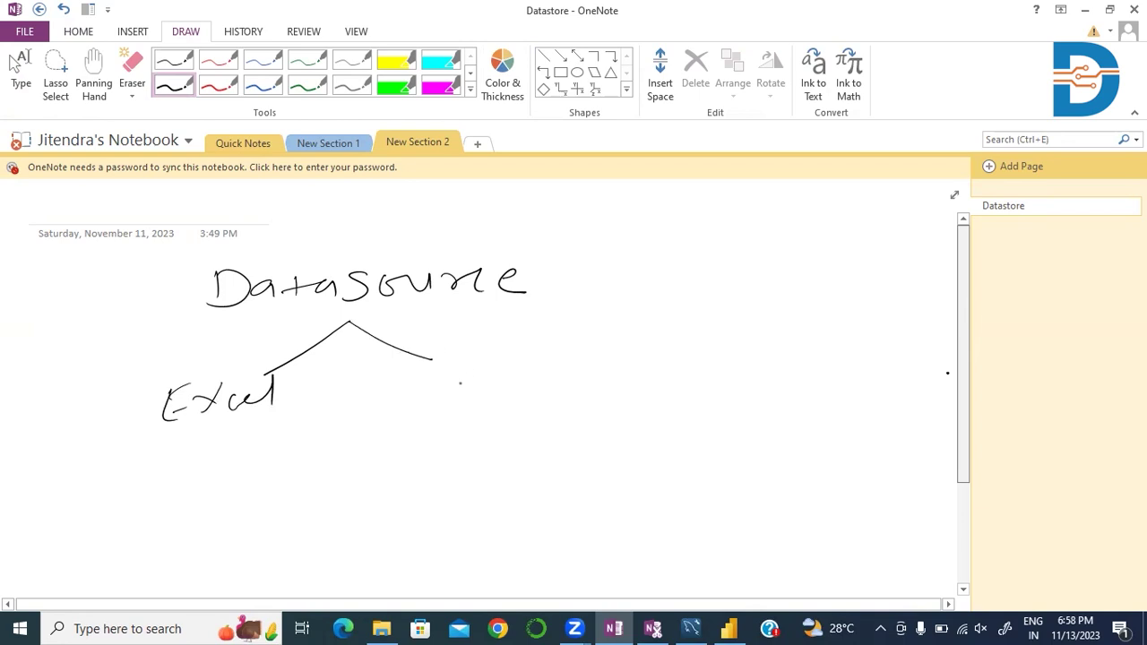
{"action": "mouse_move", "coordinate": [430, 404]}
{"action": "left_mouse_down"}
{"action": "mouse_move", "coordinate": [463, 403]}
{"action": "mouse_move", "coordinate": [476, 426]}
{"action": "left_mouse_up"}
{"action": "mouse_move", "coordinate": [491, 380]}
{"action": "left_mouse_down"}
{"action": "mouse_move", "coordinate": [480, 409]}
{"action": "mouse_move", "coordinate": [515, 428]}
{"action": "left_mouse_up"}
{"action": "mouse_move", "coordinate": [530, 361]}
{"action": "left_mouse_down"}
{"action": "mouse_move", "coordinate": [529, 403]}
{"action": "mouse_move", "coordinate": [496, 393]}
{"action": "mouse_move", "coordinate": [513, 433]}
{"action": "left_mouse_up"}
{"action": "left_click_drag", "start_coordinate": [503, 383], "coordinate": [498, 398]}
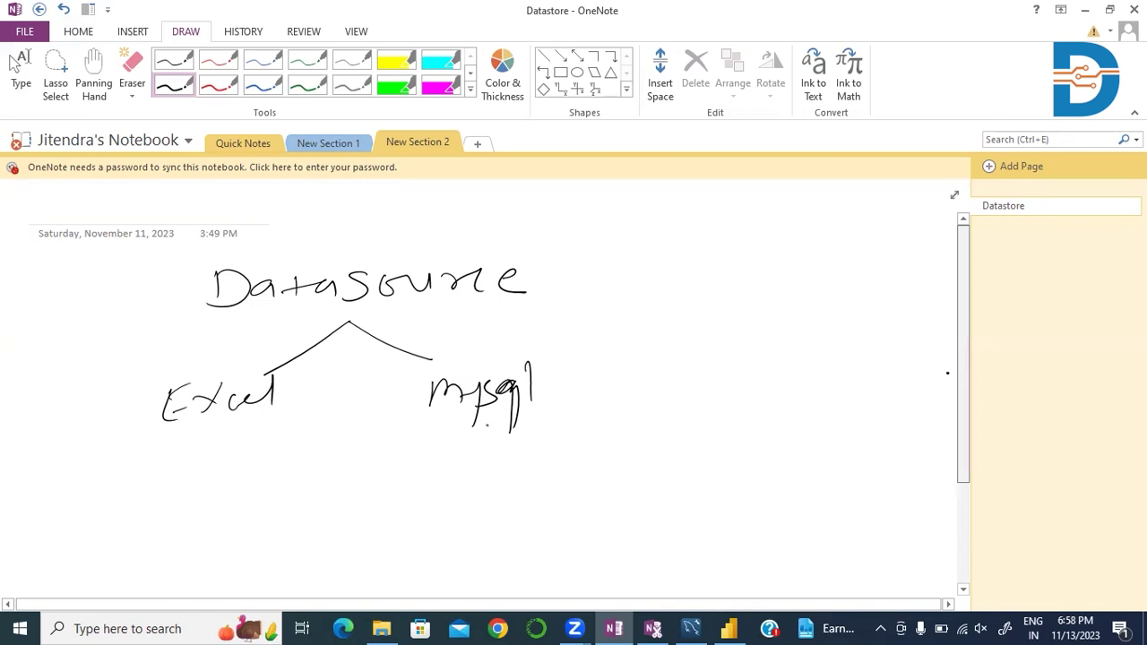
{"action": "key", "text": "Escape"}
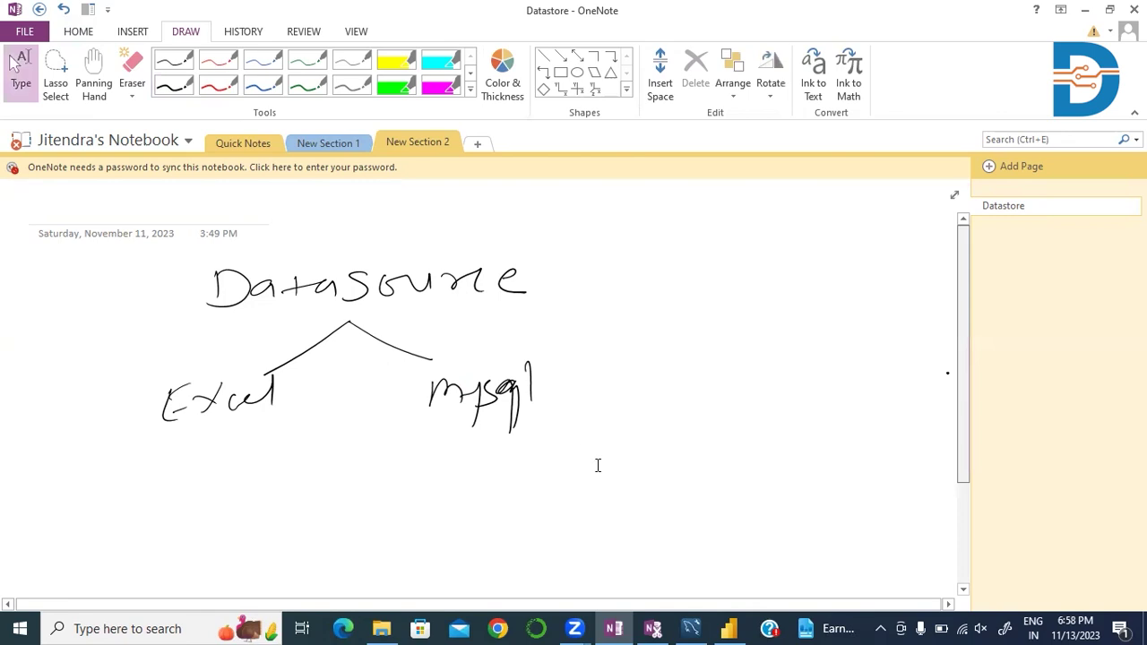
Step: Switch to Power BI Desktop and get past the start screen without signing in, reaching the blank report
{"action": "left_click", "coordinate": [731, 627]}
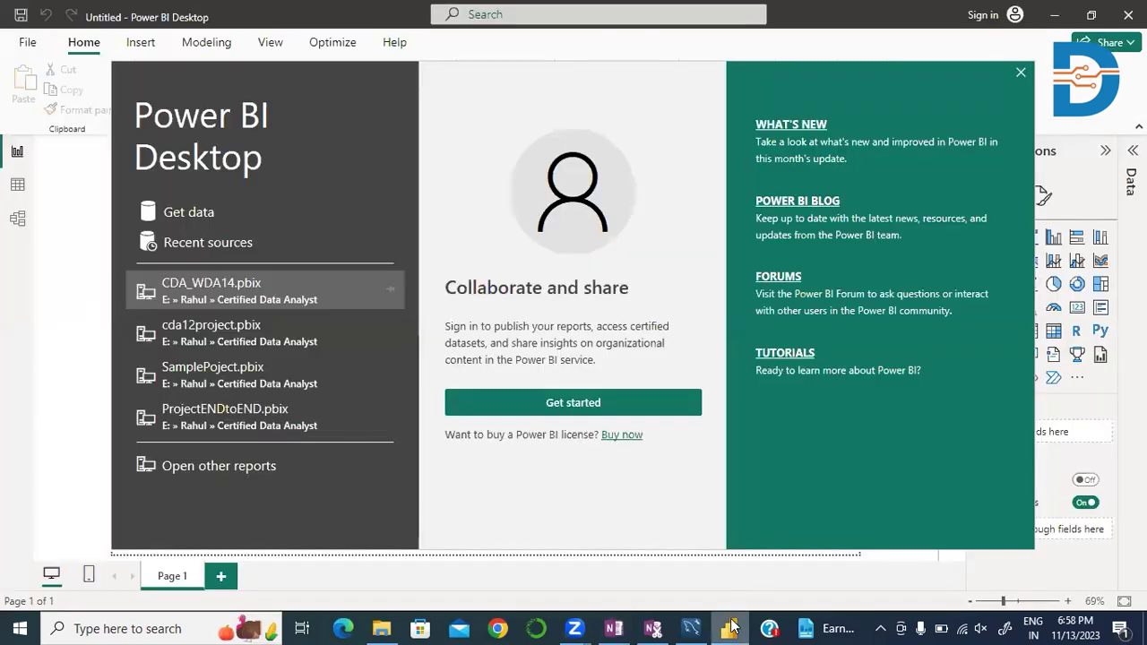
{"action": "left_click", "coordinate": [524, 403]}
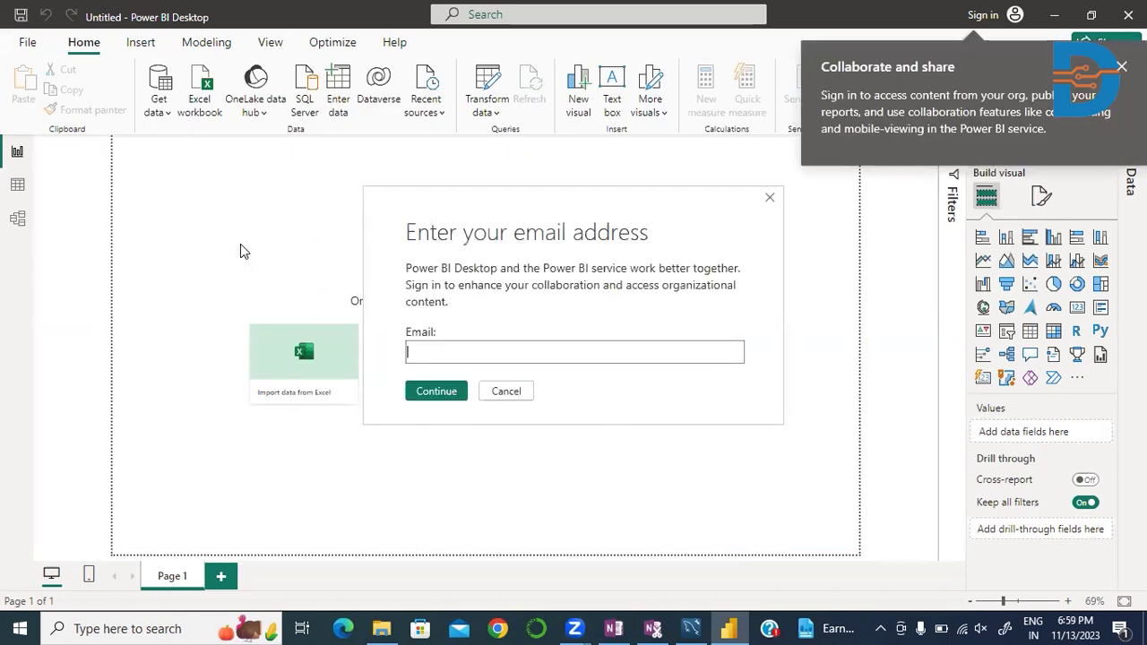
{"action": "left_click", "coordinate": [504, 391]}
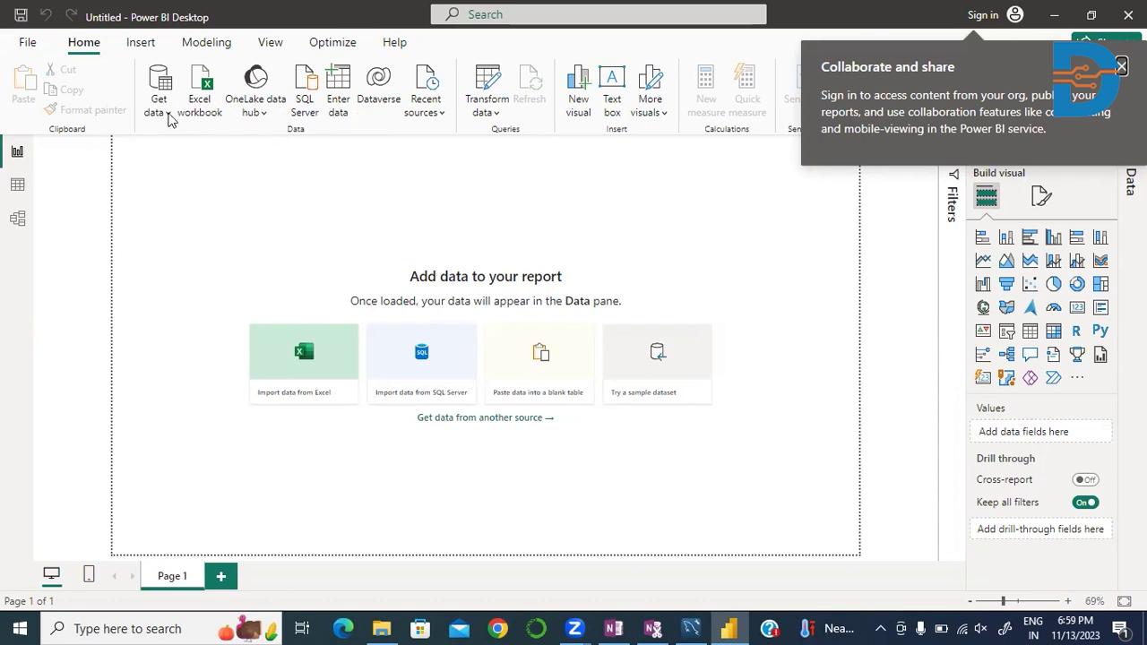
Step: Look through the complete list of available data source connectors, including the Database category, without connecting
{"action": "left_click", "coordinate": [169, 117]}
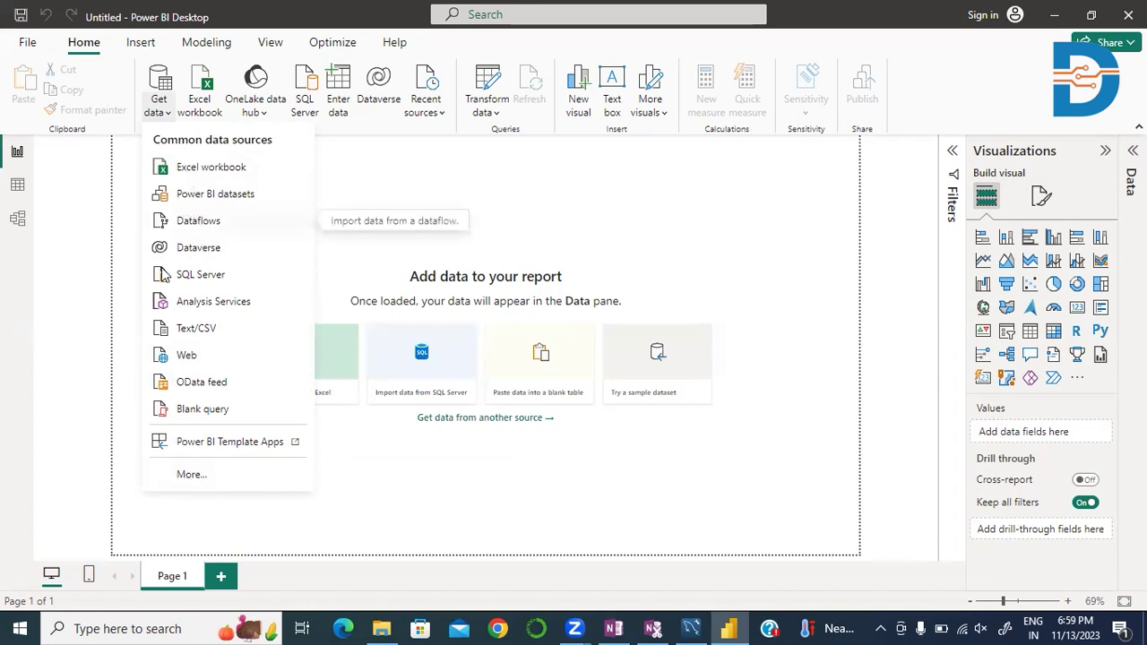
{"action": "left_click", "coordinate": [190, 474]}
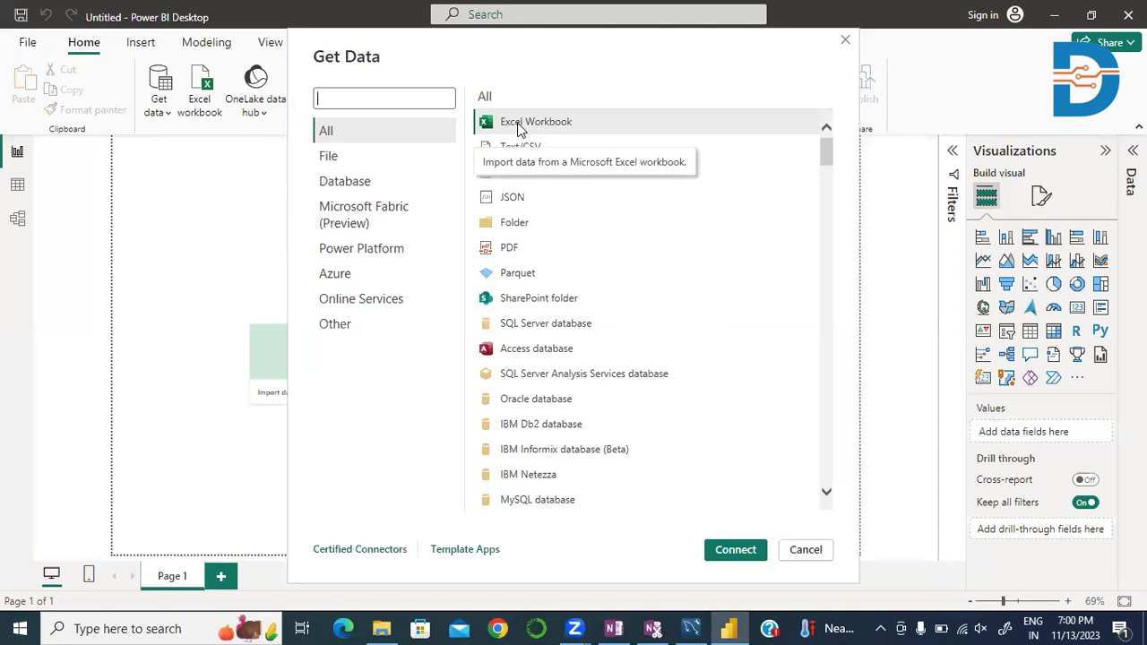
{"action": "left_click", "coordinate": [338, 184]}
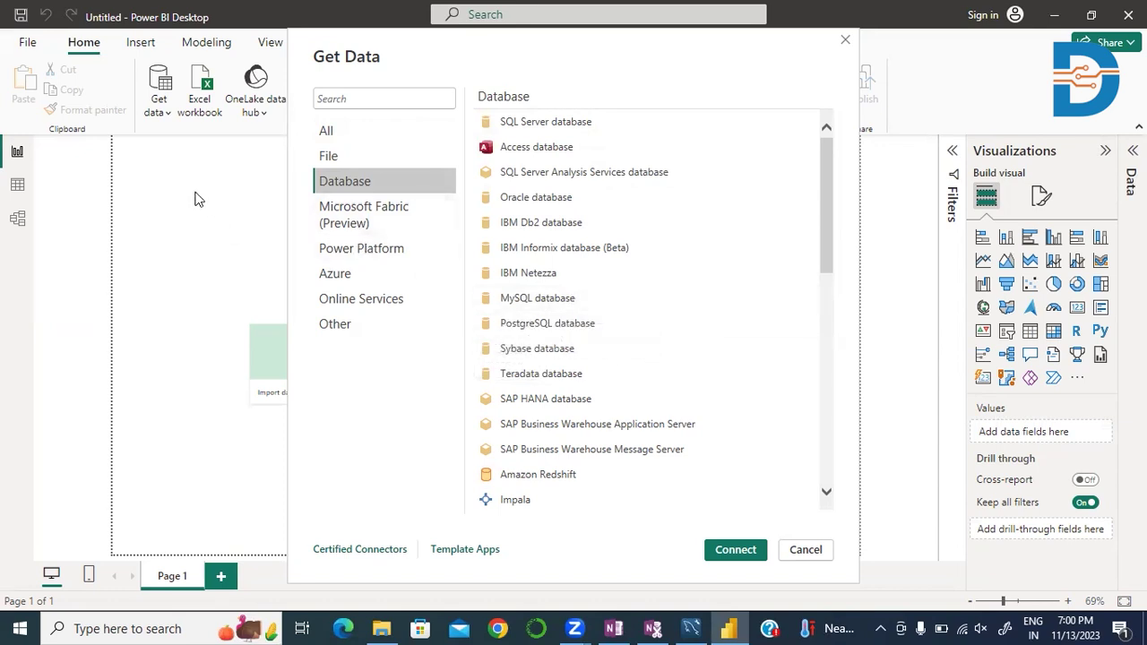
{"action": "left_click", "coordinate": [804, 549]}
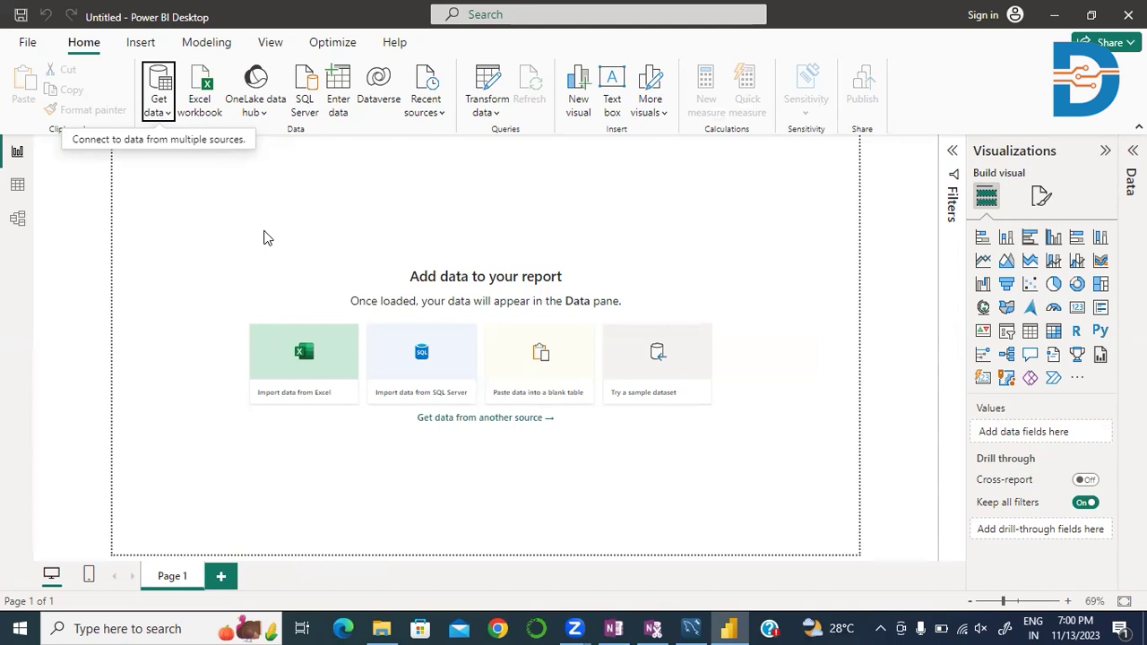
Step: Load the Categories sheet from the Categories Excel workbook in the Dimensions folder and check the table's fields
{"action": "left_click", "coordinate": [165, 114]}
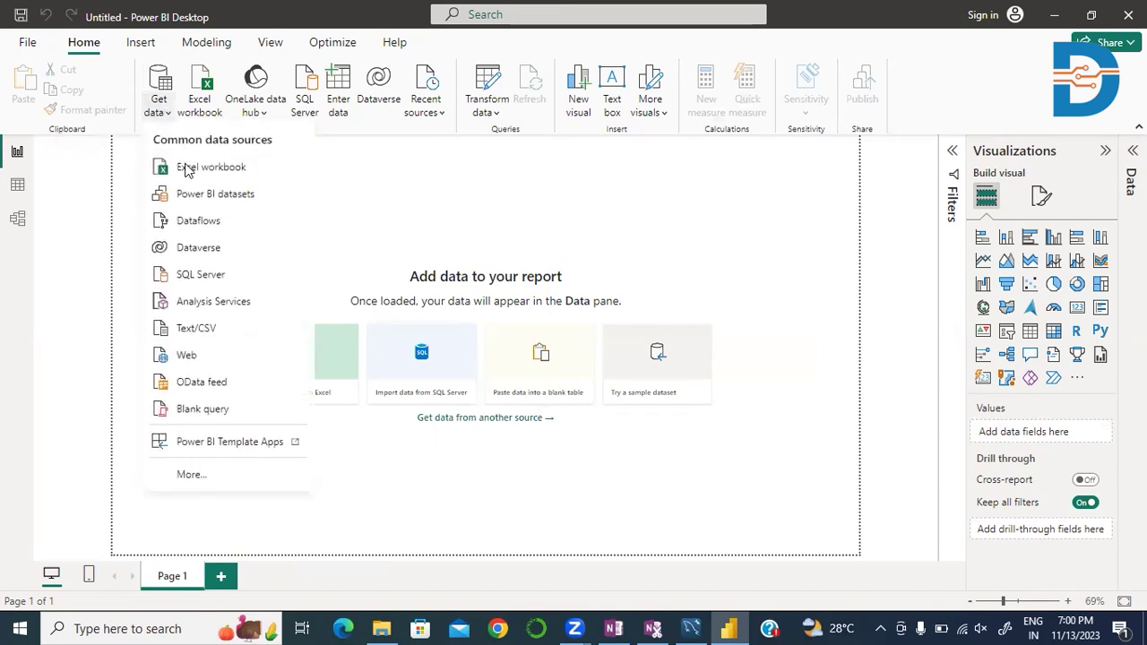
{"action": "left_click", "coordinate": [187, 171]}
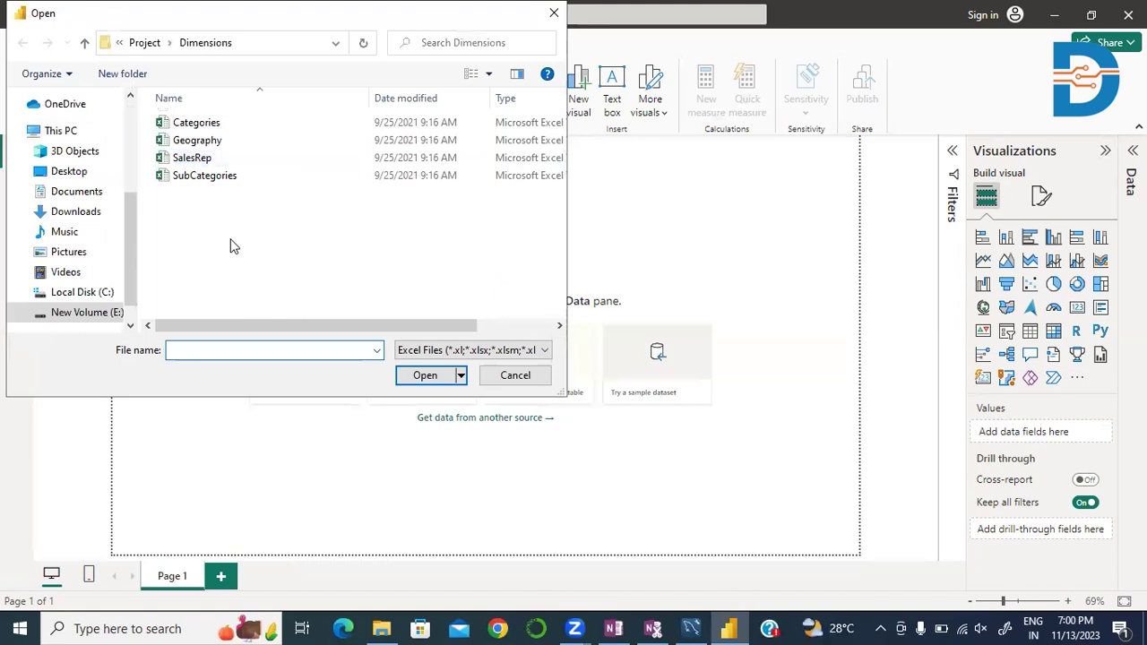
{"action": "left_click", "coordinate": [212, 127]}
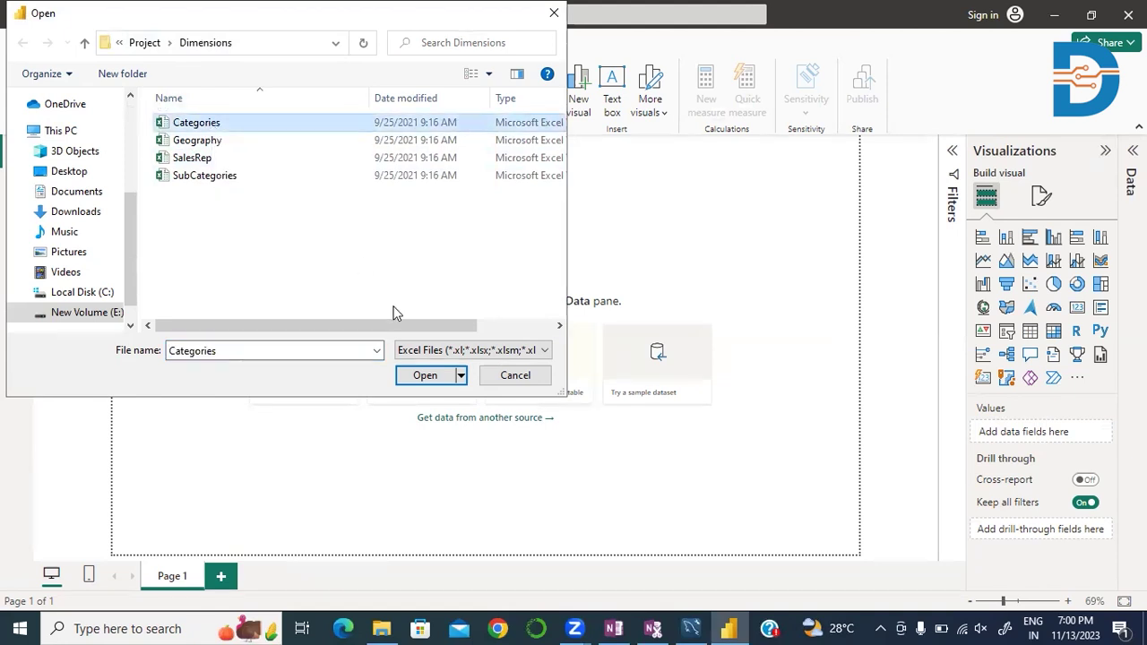
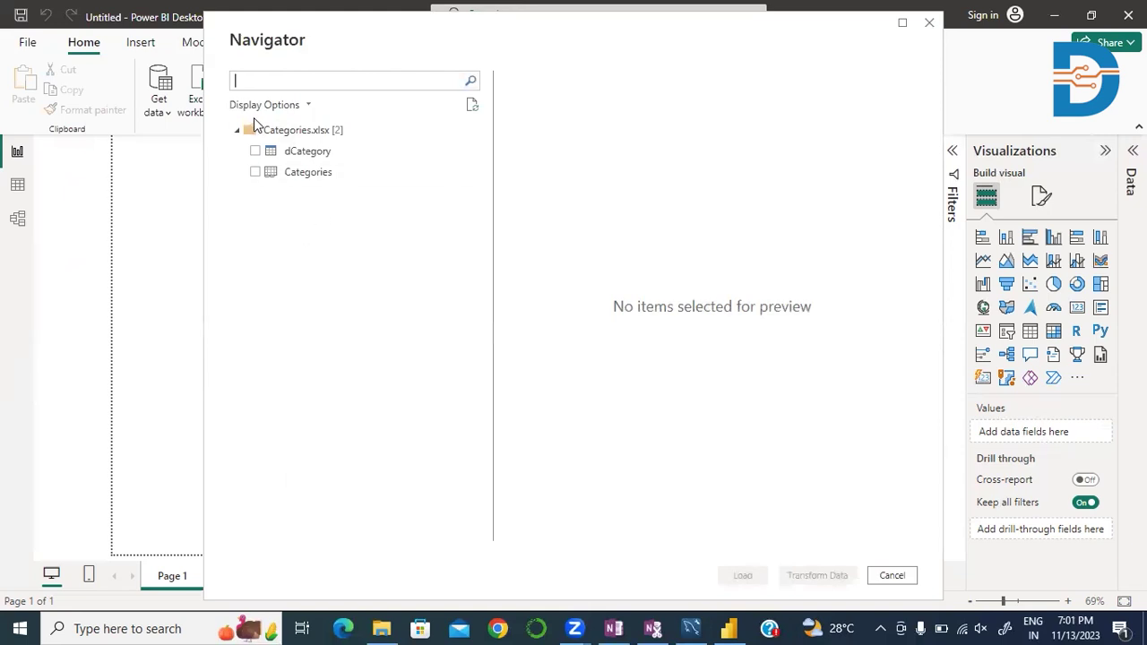
{"action": "left_click", "coordinate": [255, 172]}
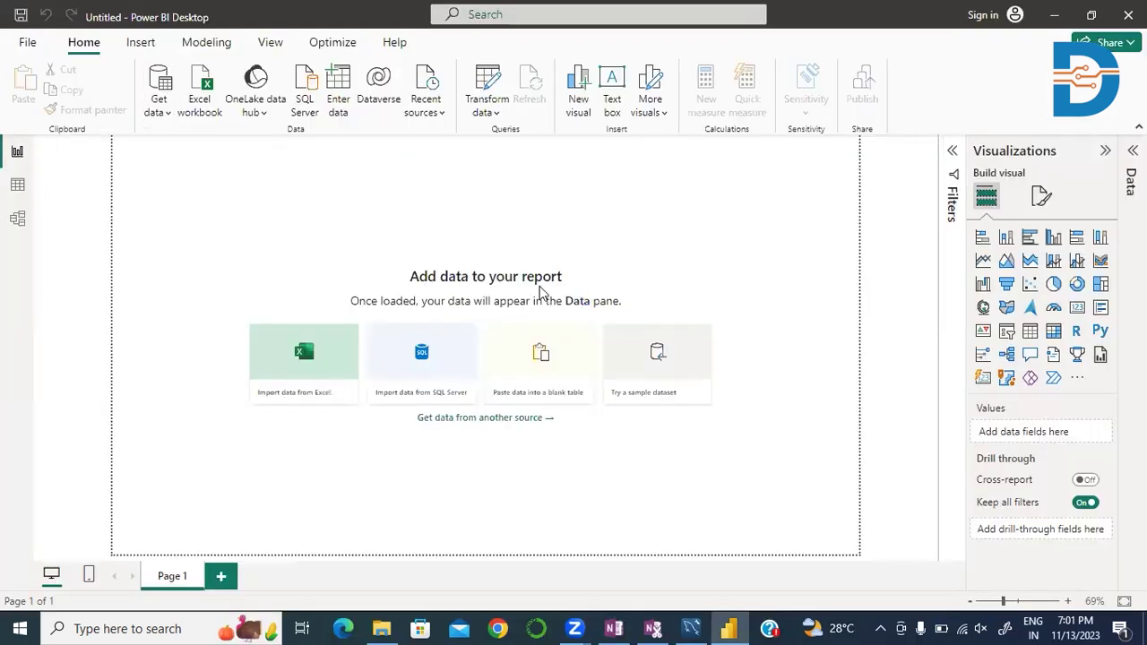
{"action": "key", "text": "Tab"}
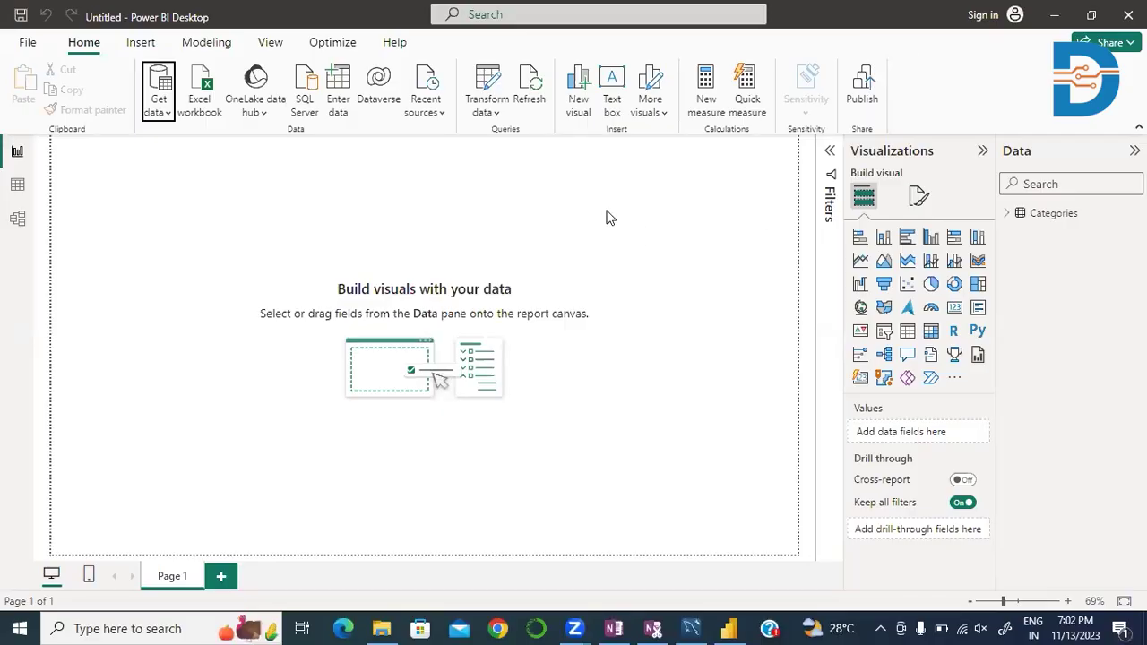
{"action": "left_click", "coordinate": [1006, 215]}
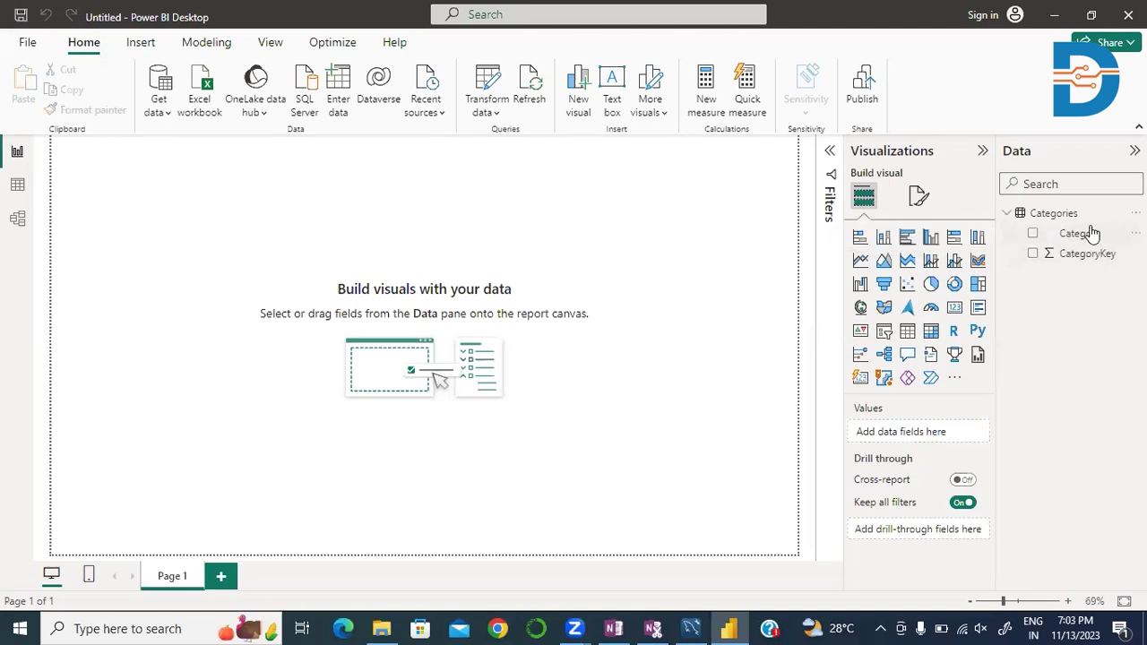
{"action": "left_click", "coordinate": [1007, 215]}
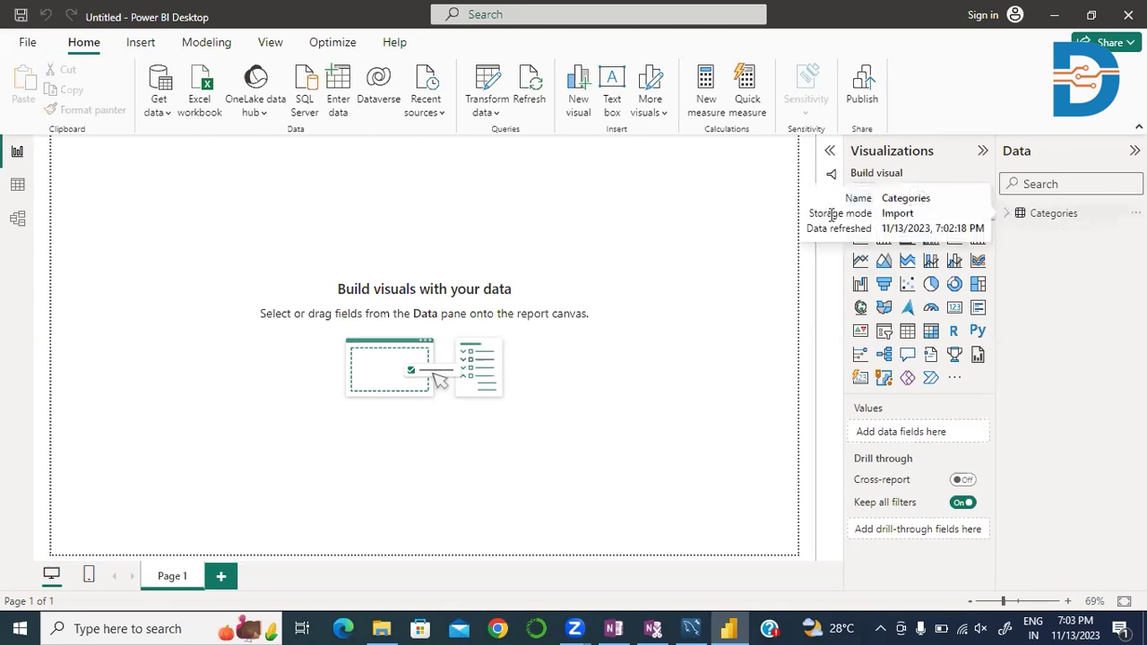
Step: Load the Geography sheet from the Geography Excel workbook and check the table's columns
{"action": "left_click", "coordinate": [200, 96]}
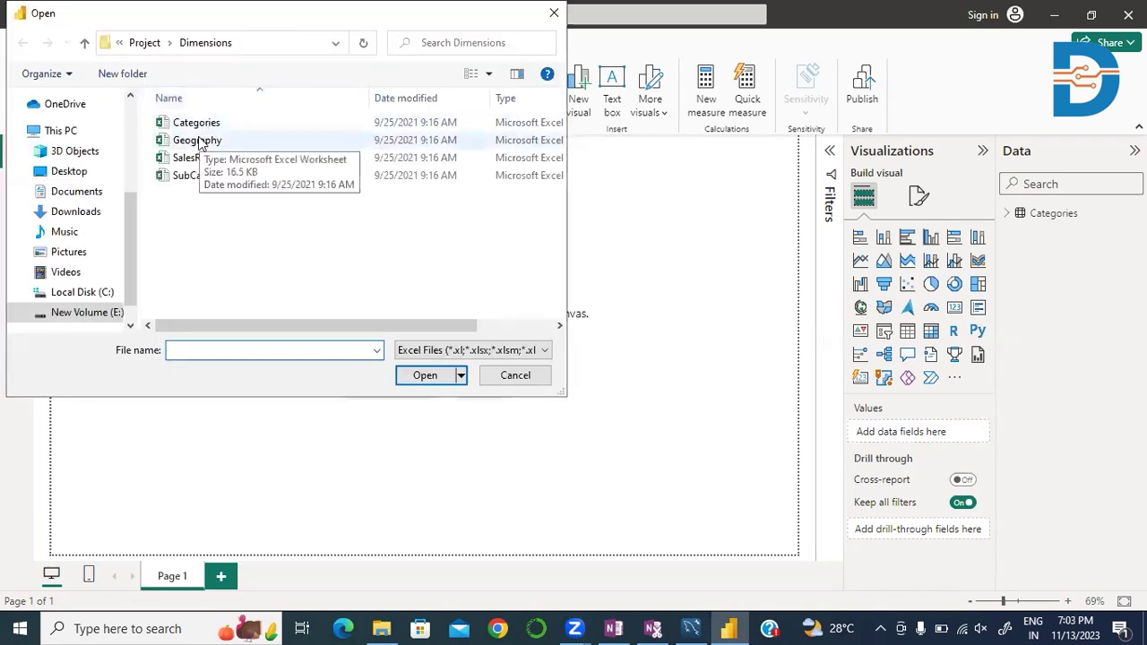
{"action": "left_click", "coordinate": [201, 142]}
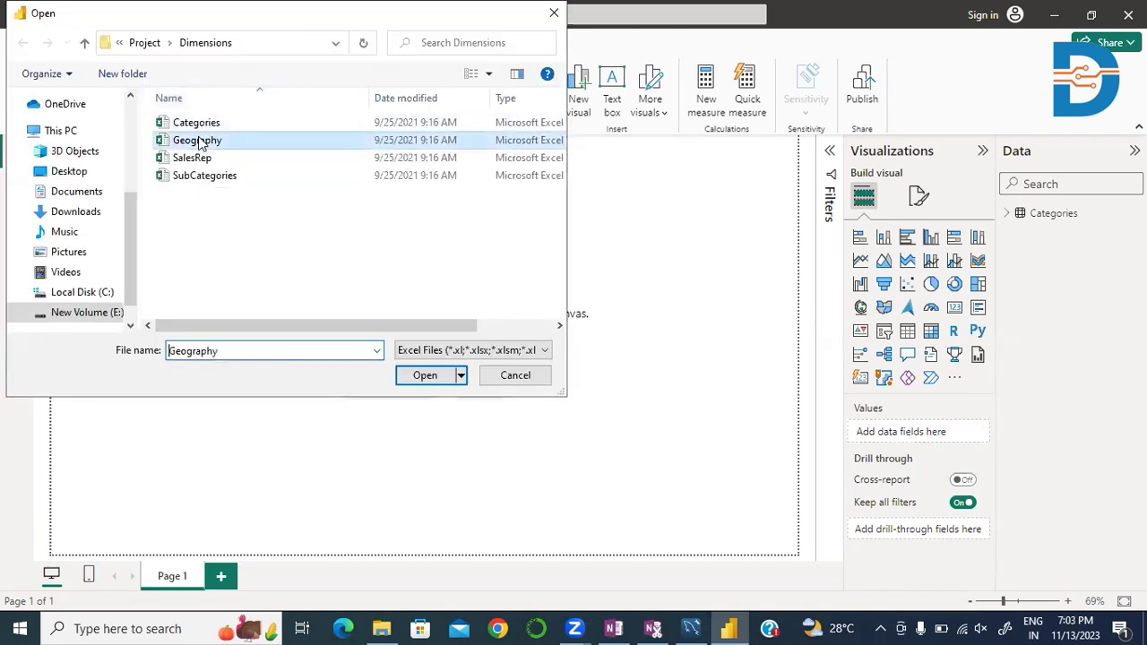
{"action": "left_click", "coordinate": [423, 375]}
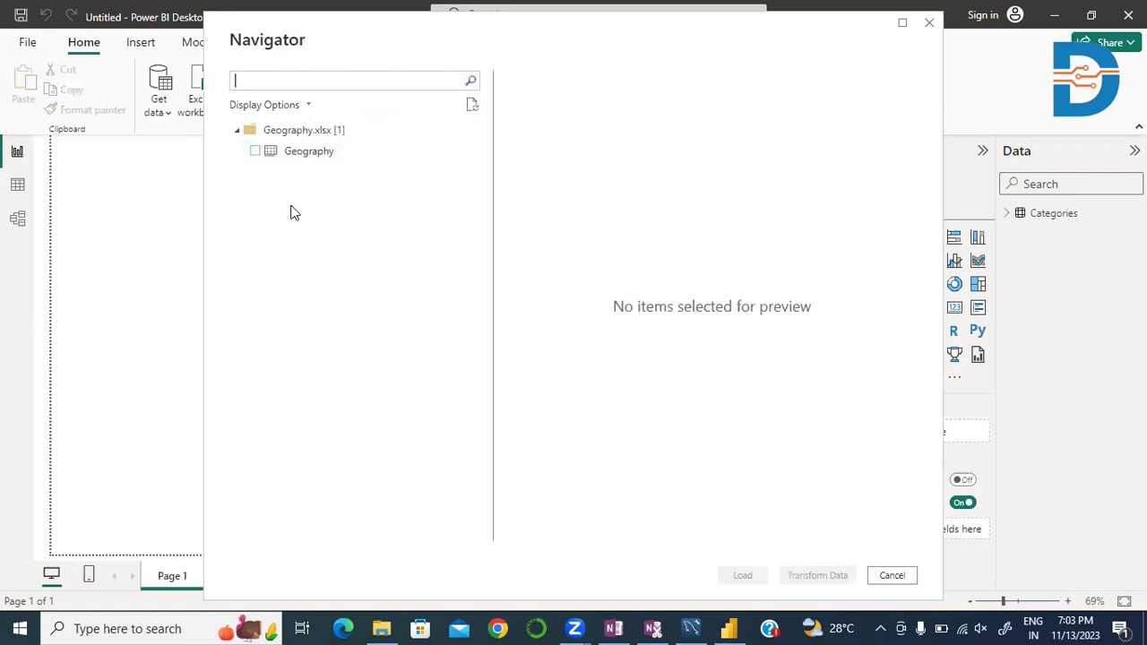
{"action": "left_click", "coordinate": [254, 152]}
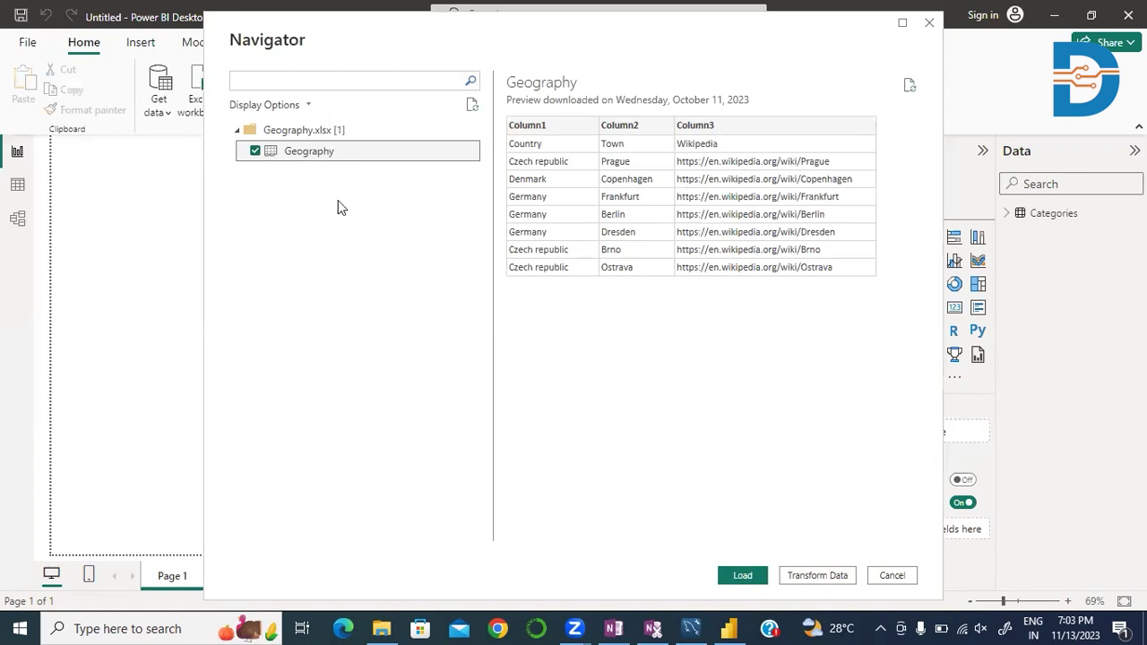
{"action": "left_click", "coordinate": [747, 576]}
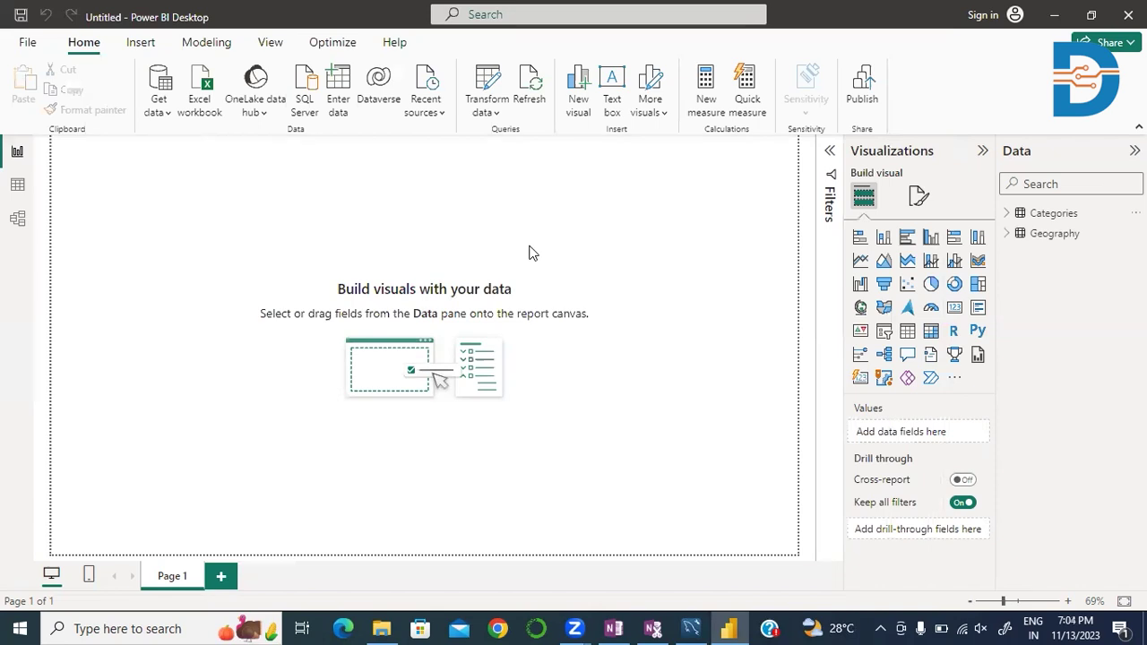
{"action": "left_click", "coordinate": [1007, 233]}
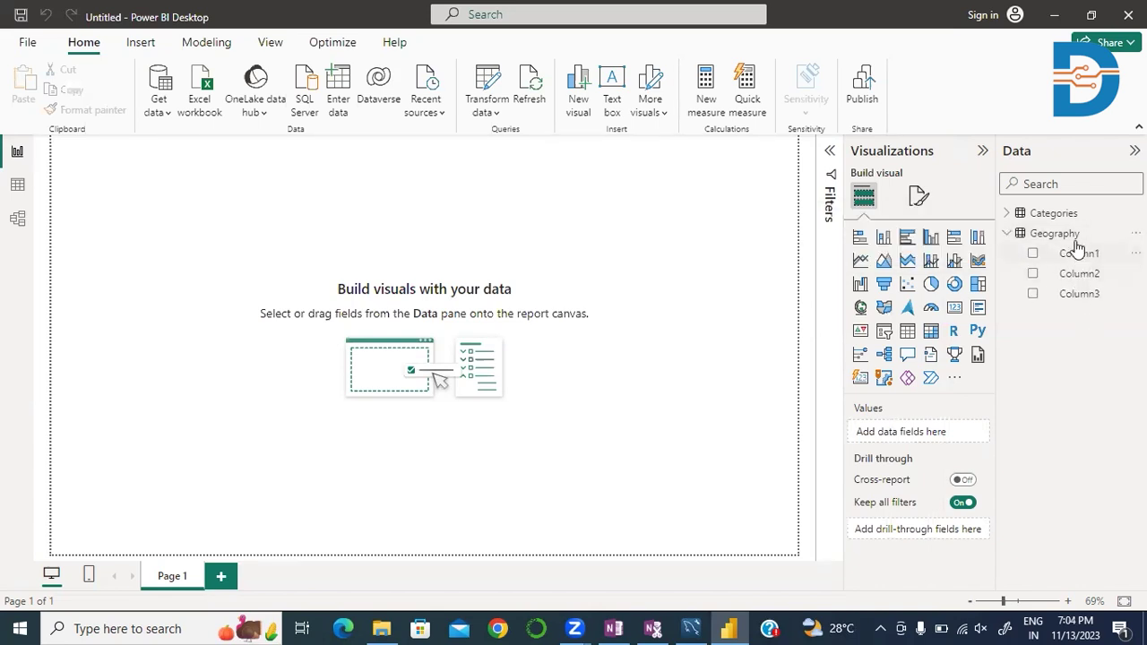
{"action": "left_click", "coordinate": [1008, 235]}
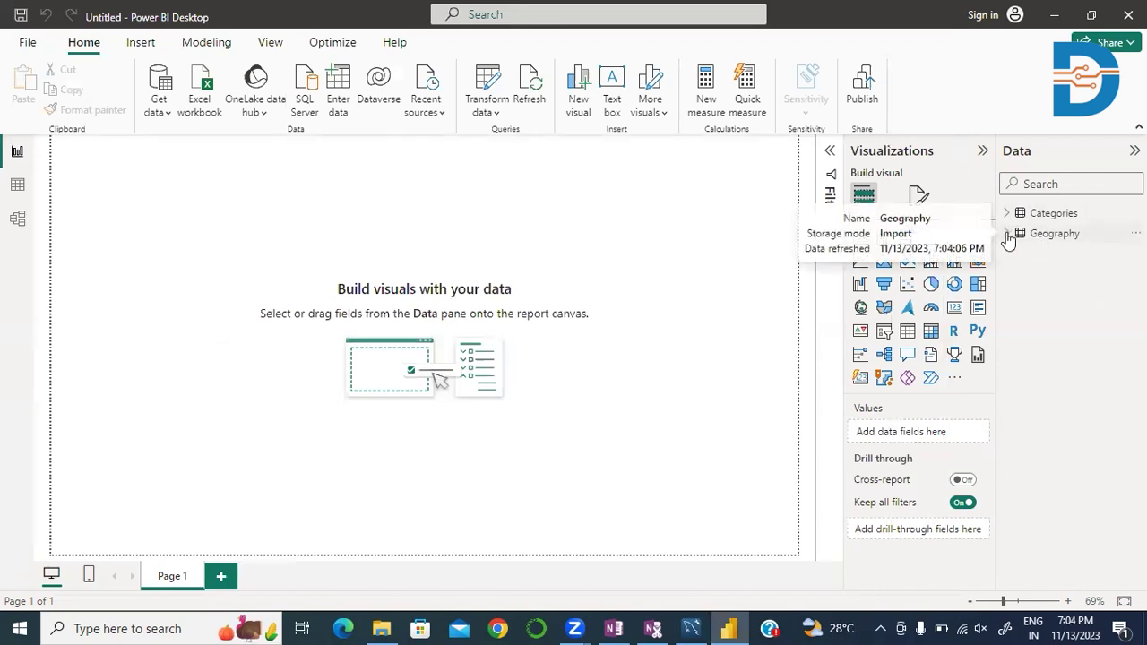
Step: Load the "Sales rep" sheet from the SalesRep Excel workbook and check the table's fields
{"action": "left_click", "coordinate": [198, 90]}
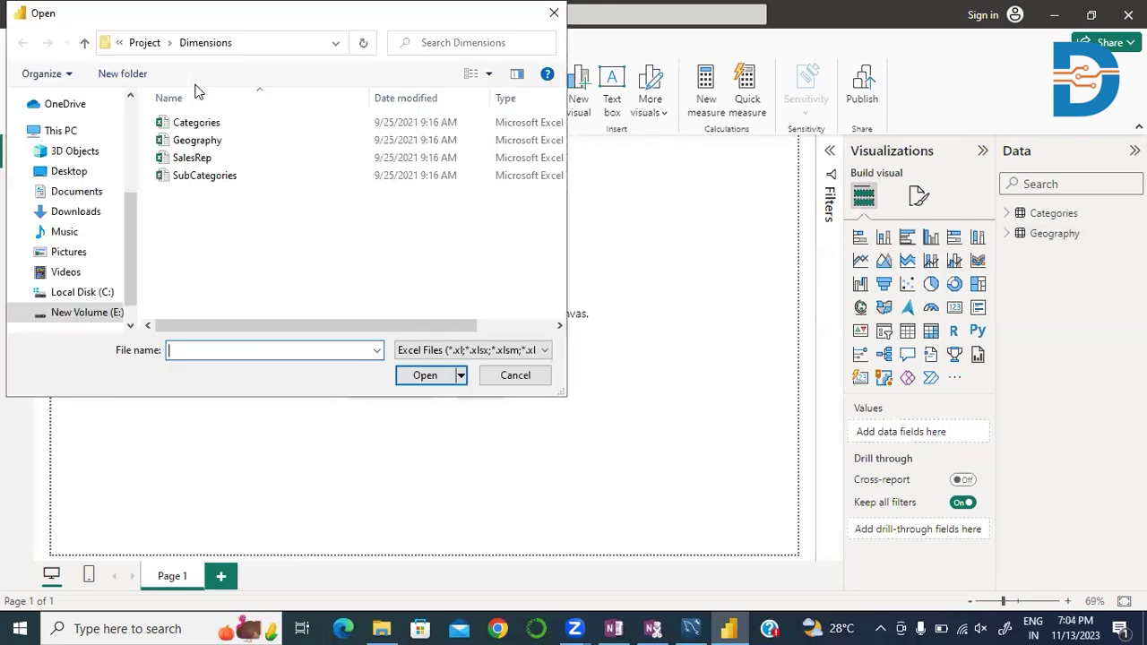
{"action": "left_click", "coordinate": [192, 157]}
{"action": "left_click", "coordinate": [425, 376]}
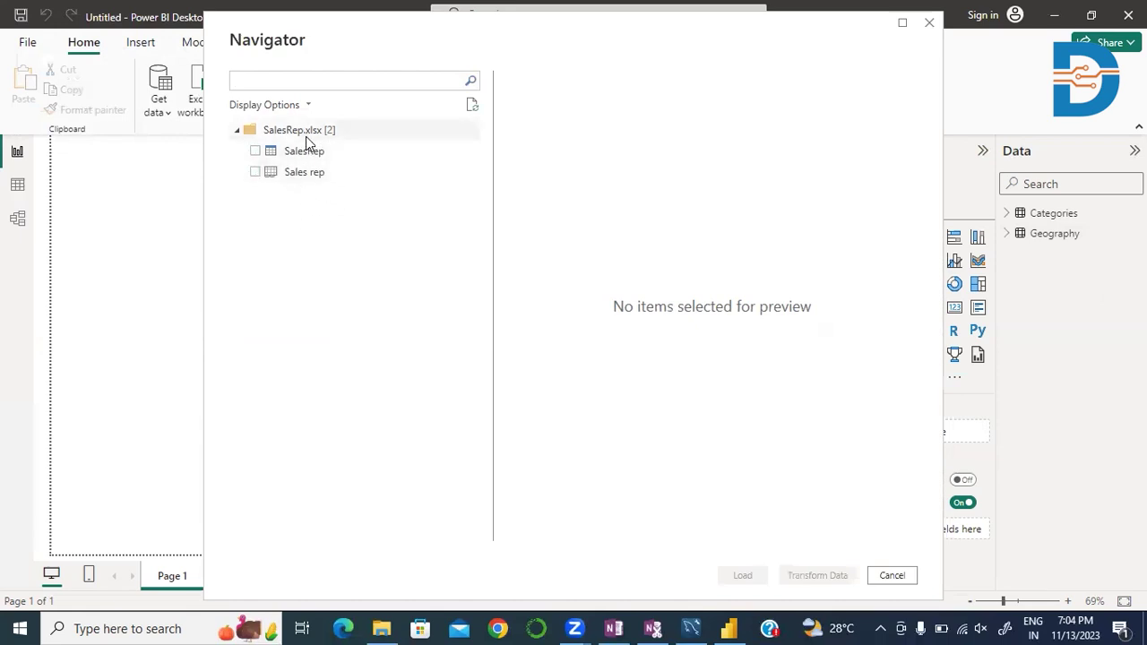
{"action": "left_click", "coordinate": [255, 172]}
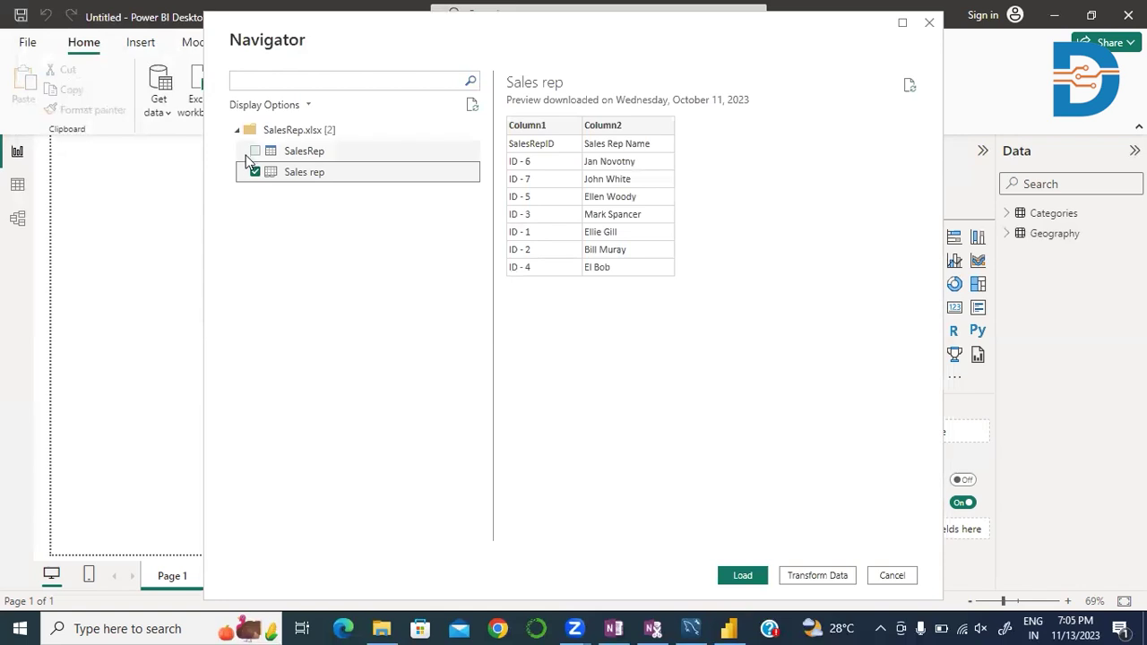
{"action": "left_click", "coordinate": [740, 578]}
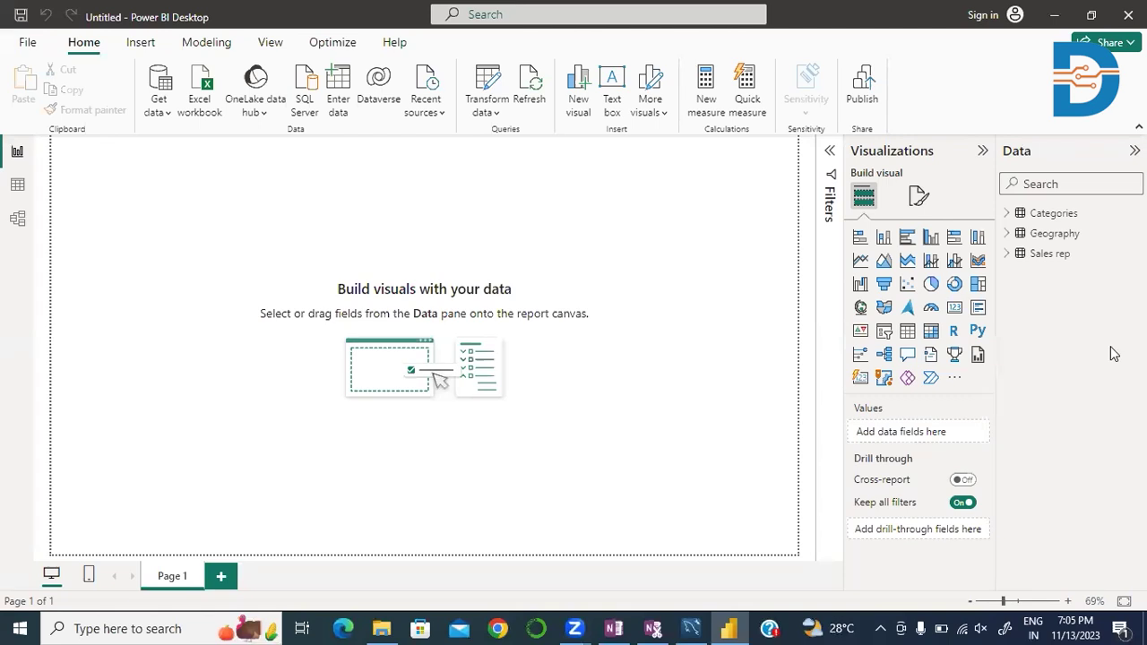
{"action": "left_click", "coordinate": [1007, 254]}
{"action": "left_click", "coordinate": [1007, 256]}
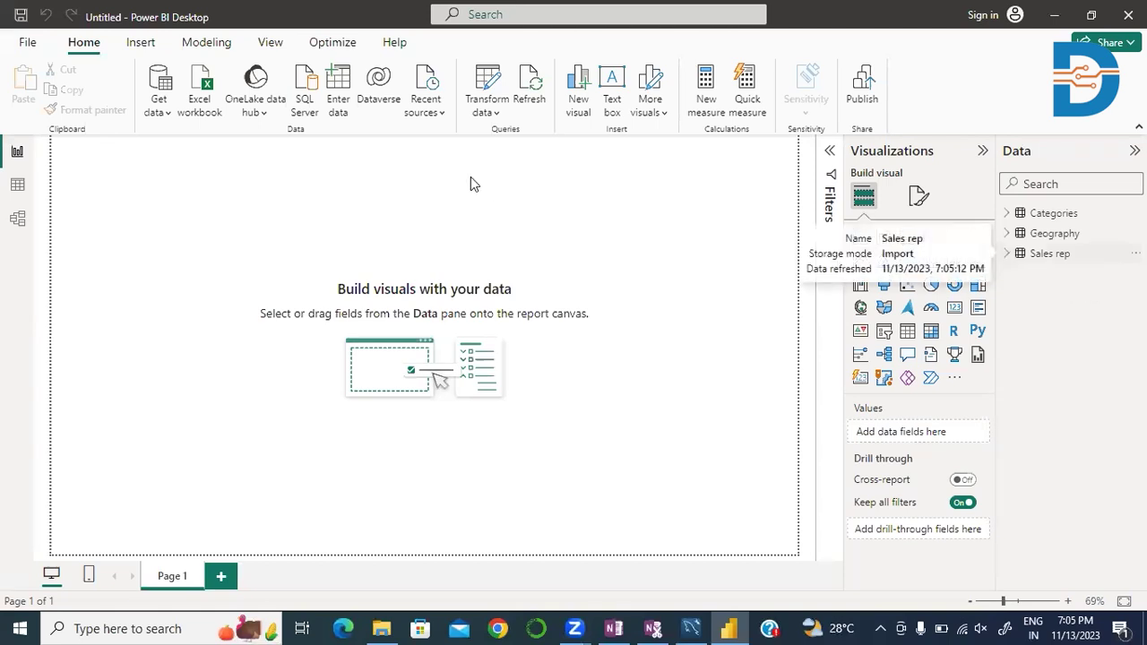
Step: Load the SubCategory table from the SubCategories Excel workbook and check the table's fields
{"action": "left_click", "coordinate": [202, 84]}
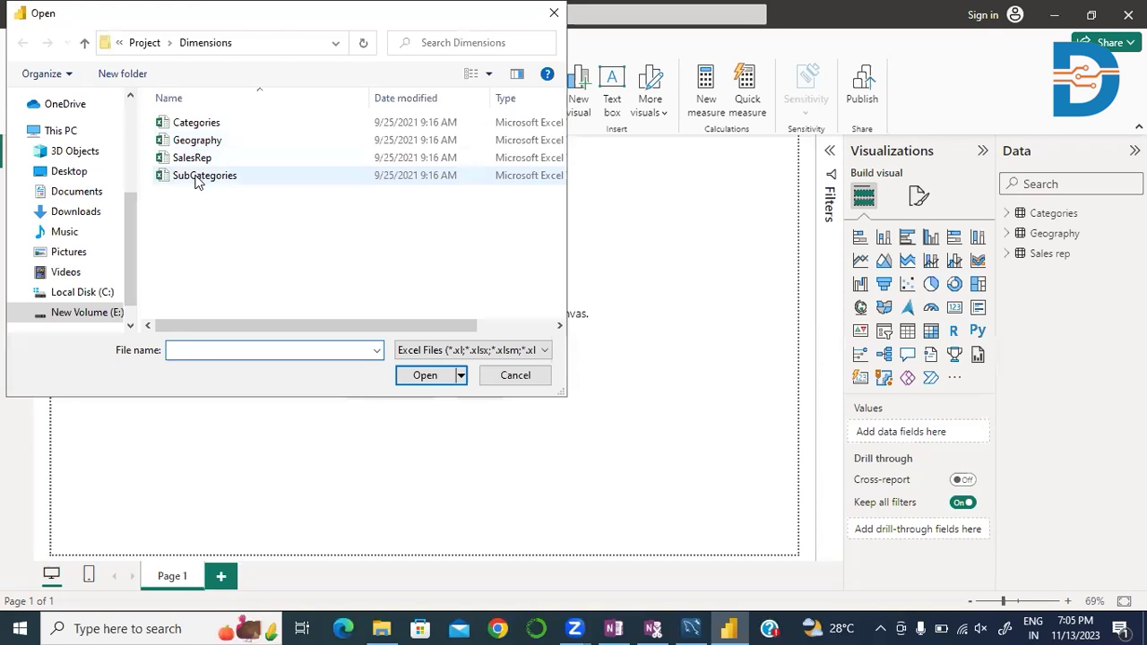
{"action": "left_click", "coordinate": [198, 182]}
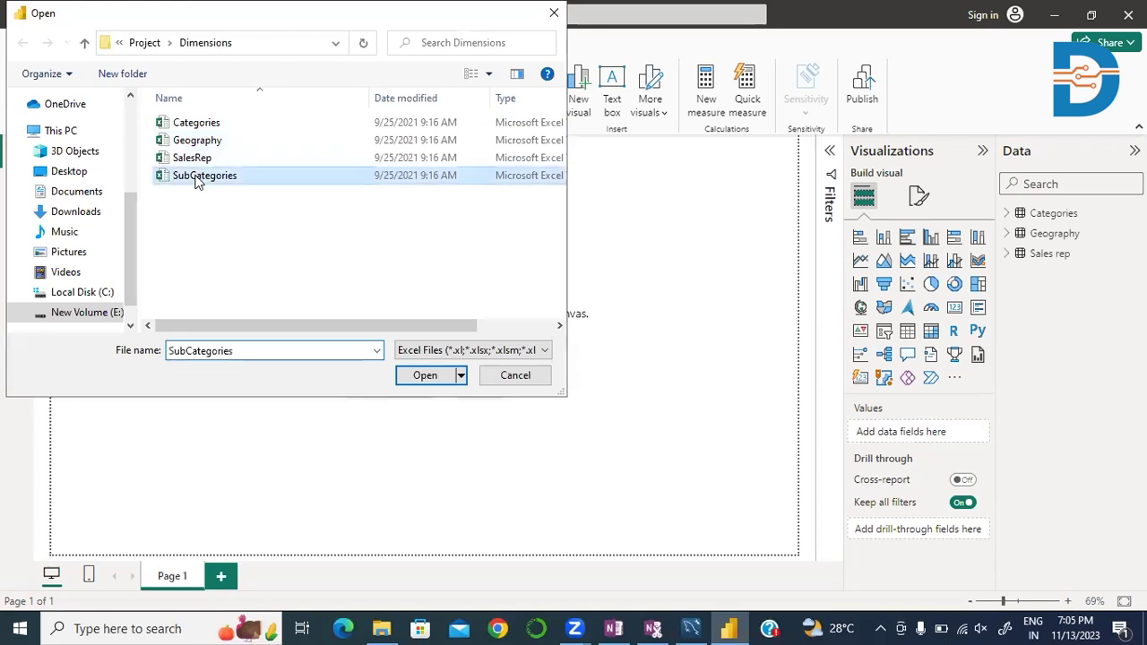
{"action": "left_click", "coordinate": [418, 380]}
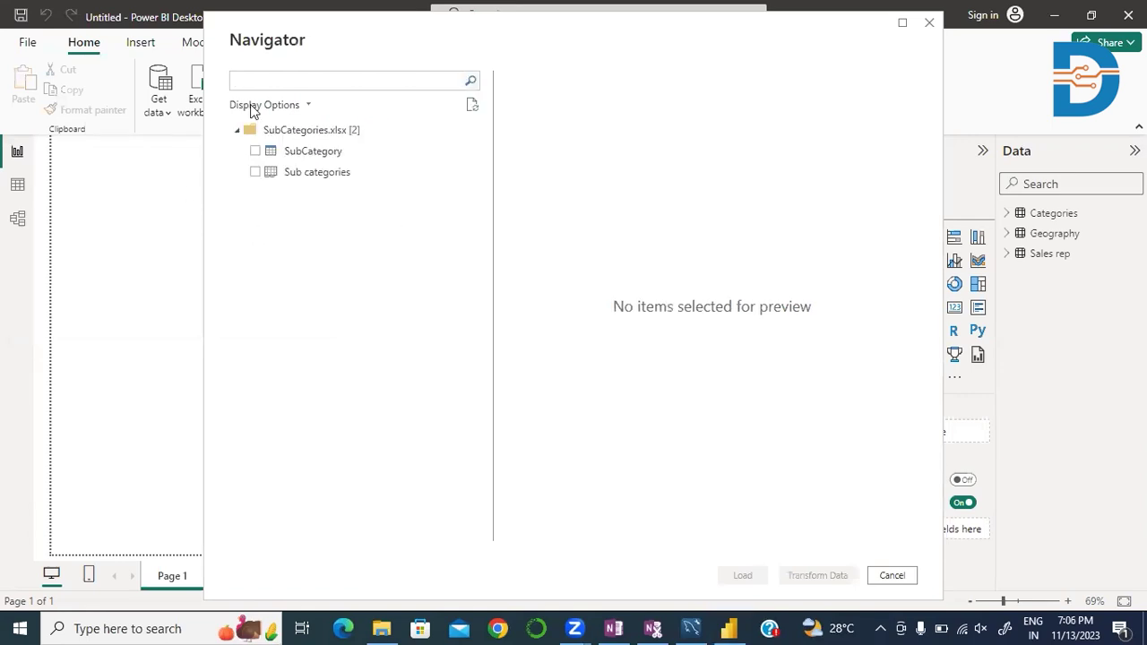
{"action": "left_click", "coordinate": [256, 152]}
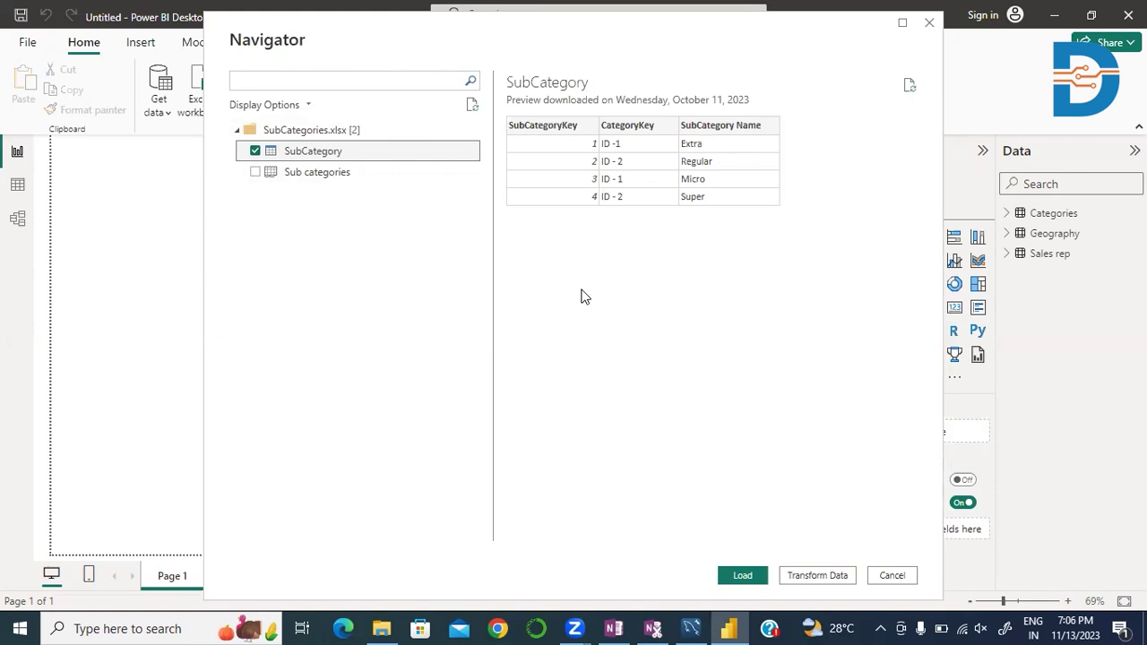
{"action": "left_click", "coordinate": [742, 575]}
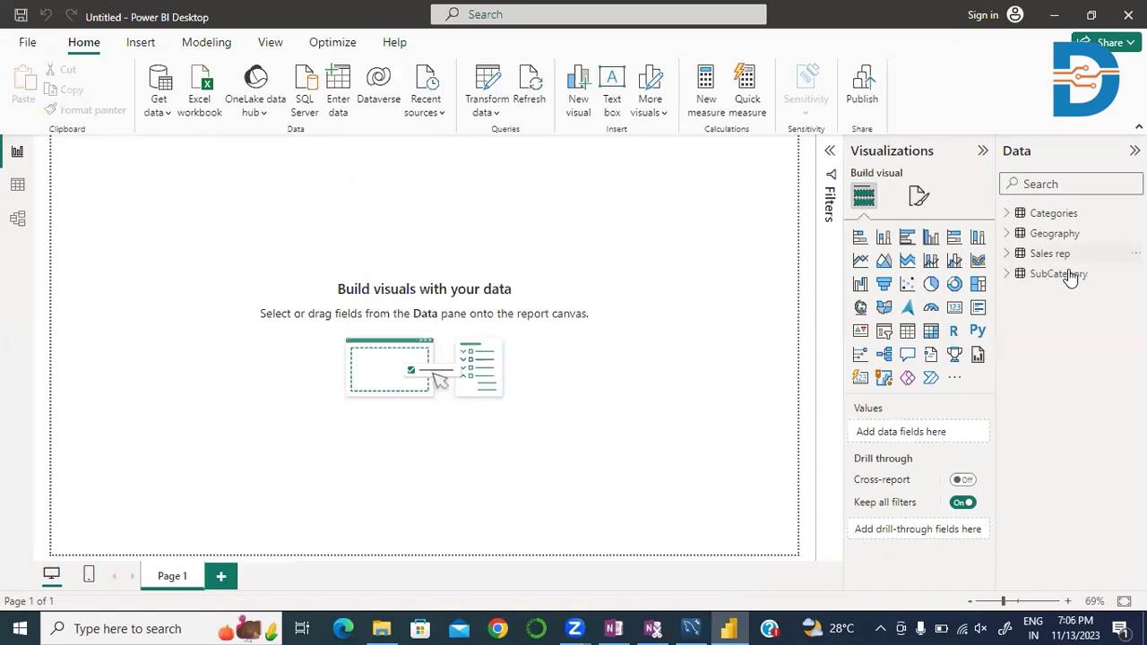
{"action": "left_click", "coordinate": [1006, 274]}
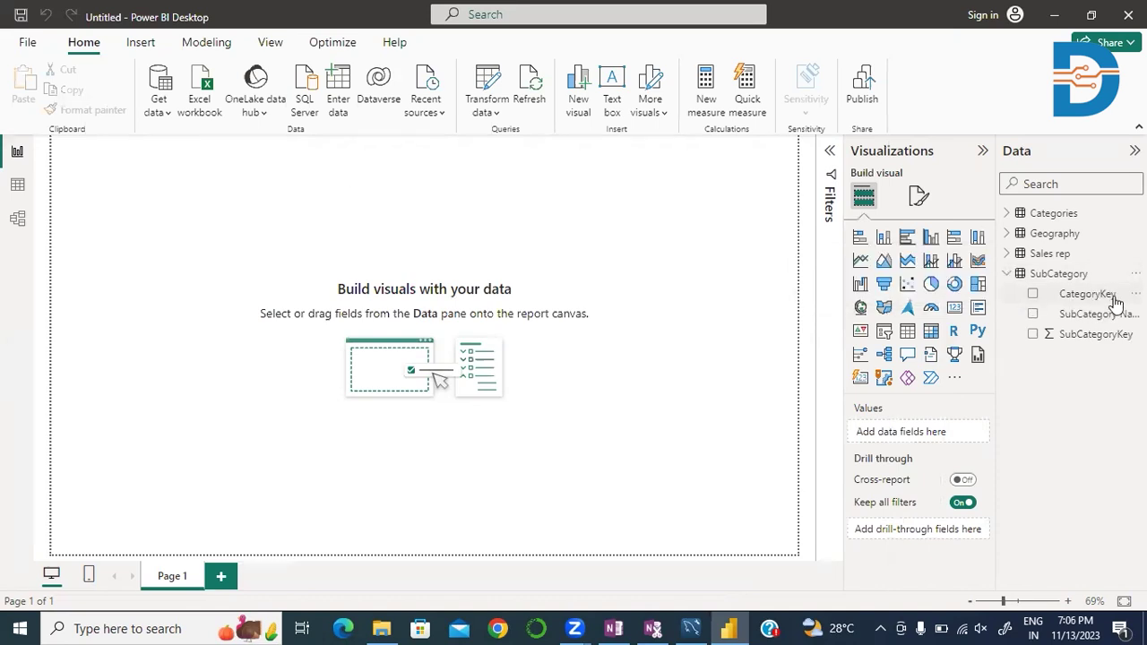
{"action": "left_click", "coordinate": [1006, 275]}
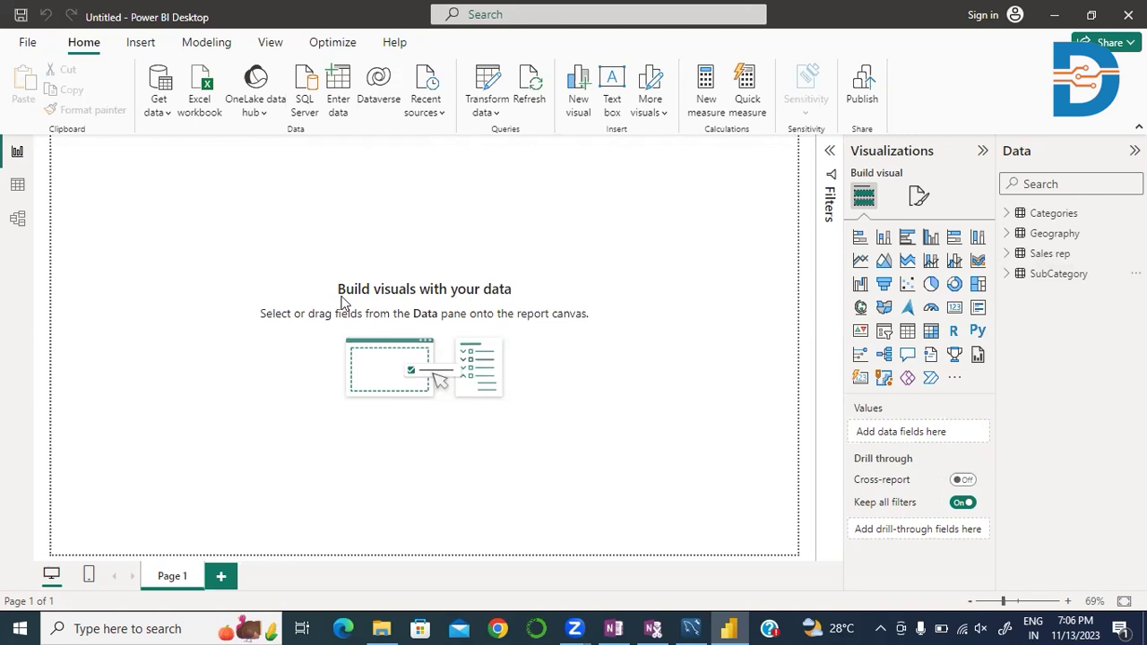
Step: Switch to MySQL Workbench, view the tables of the cda16 schema, and return to Power BI
{"action": "left_click", "coordinate": [699, 626]}
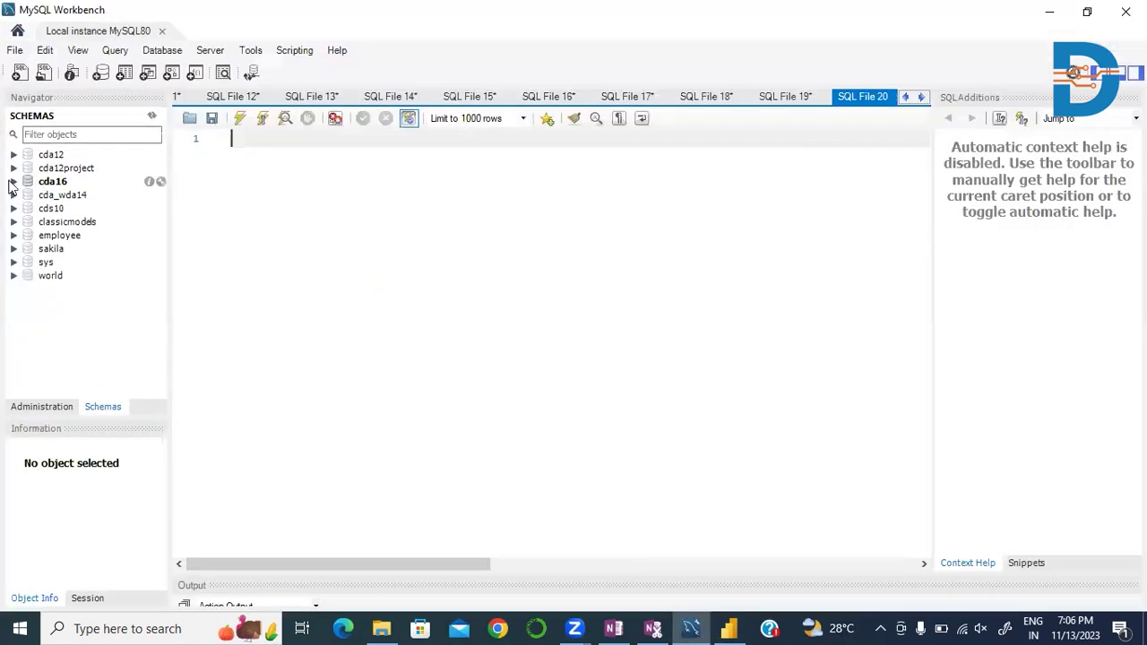
{"action": "left_click", "coordinate": [13, 182]}
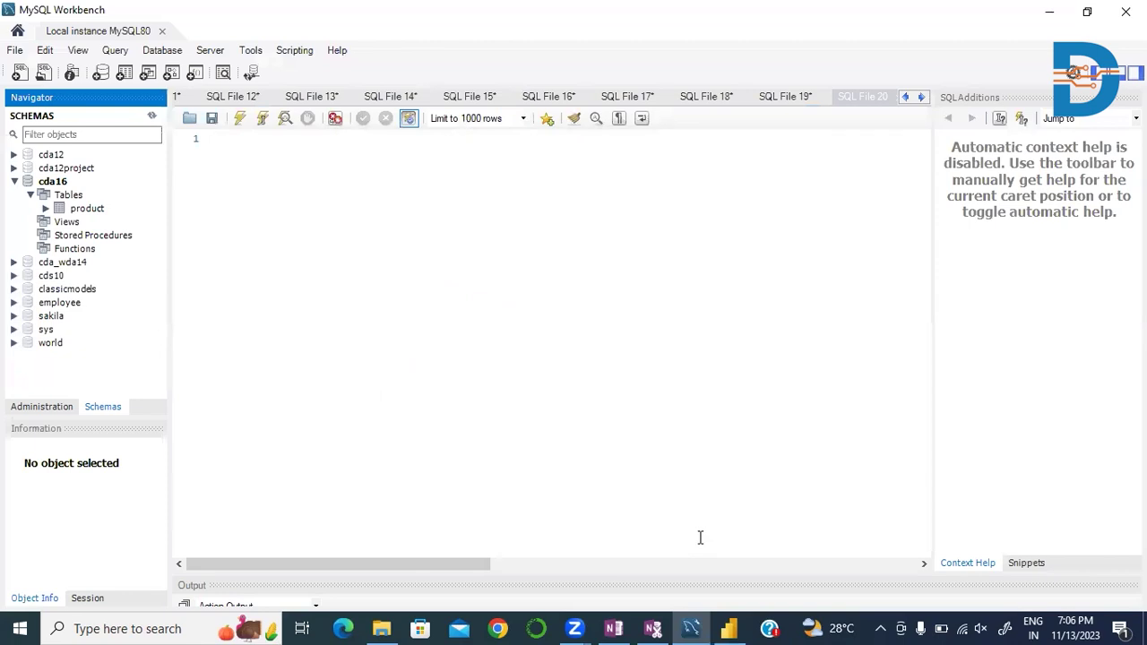
{"action": "mouse_move", "coordinate": [697, 625]}
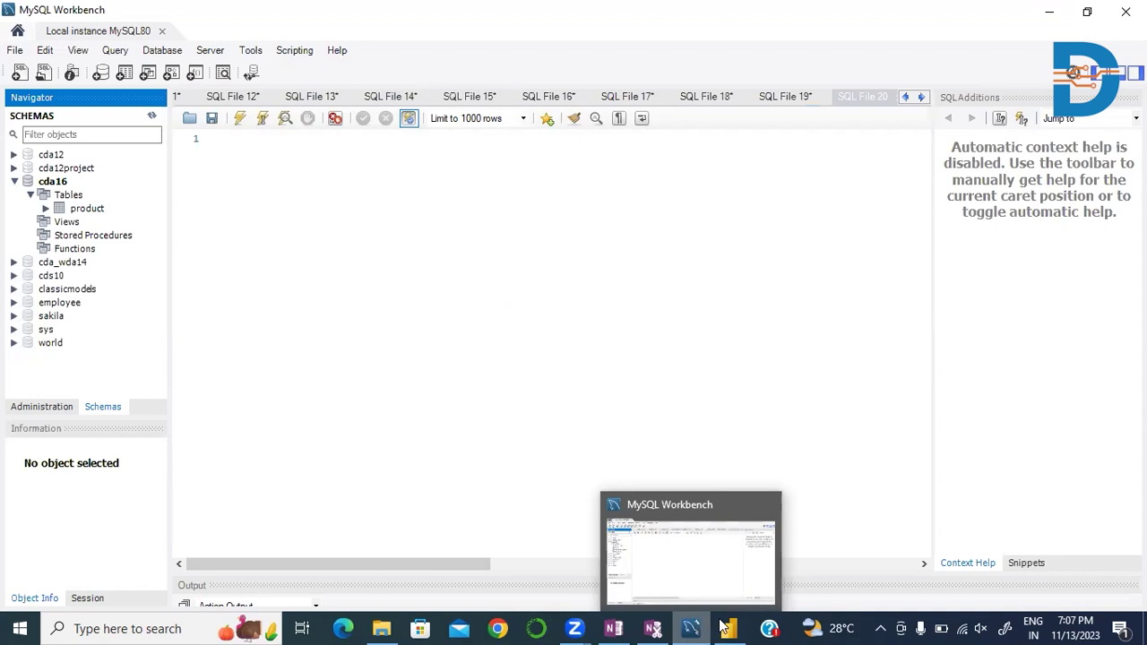
{"action": "left_click", "coordinate": [650, 538]}
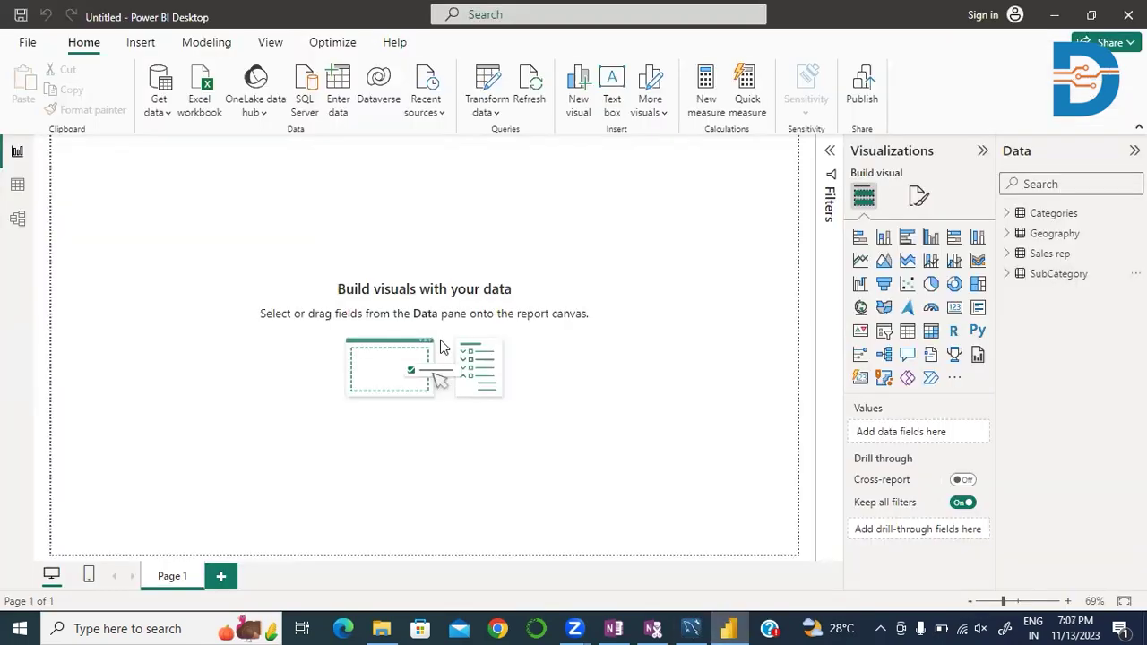
Step: Start a new data connection with the MySQL database connector from the Database category
{"action": "left_click", "coordinate": [163, 113]}
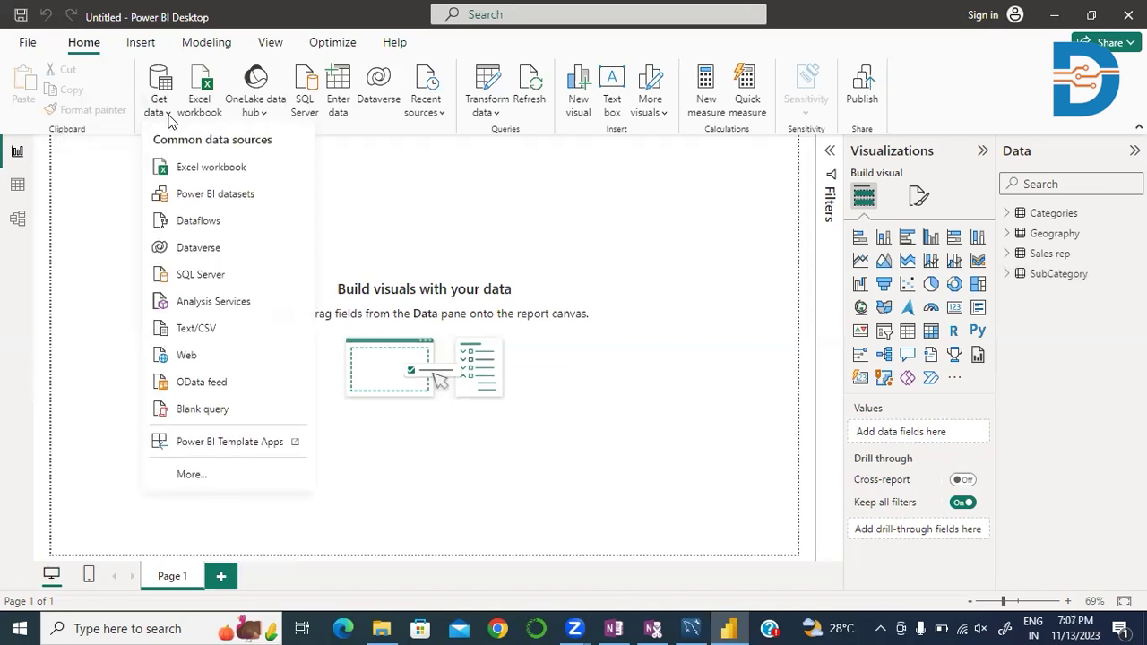
{"action": "left_click", "coordinate": [188, 477]}
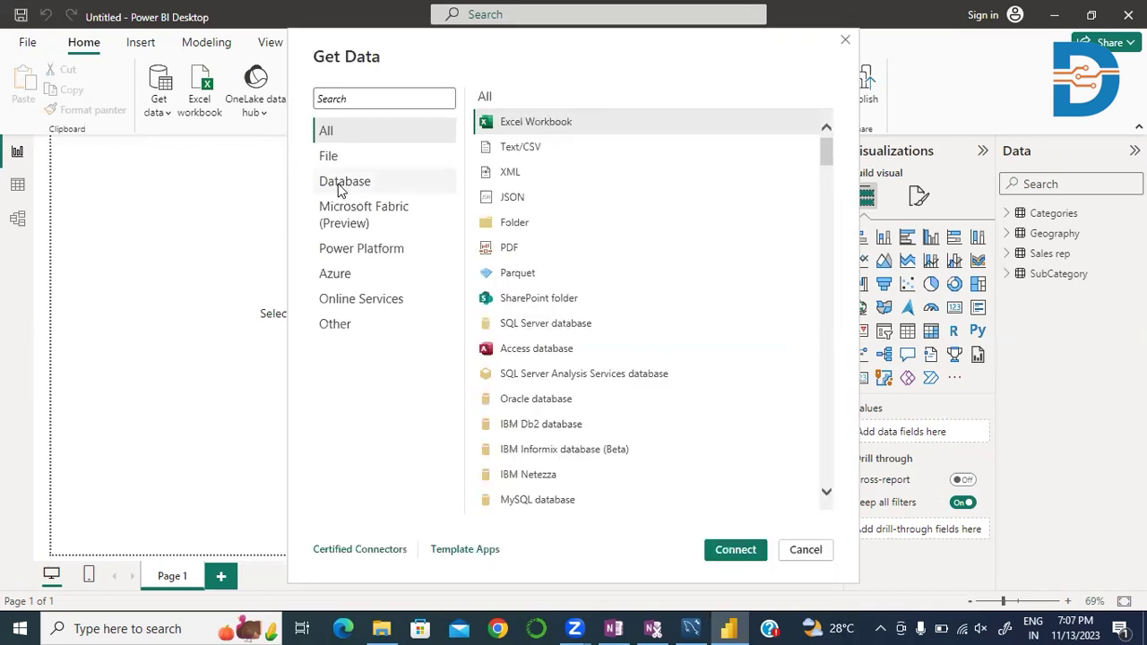
{"action": "left_click", "coordinate": [341, 183]}
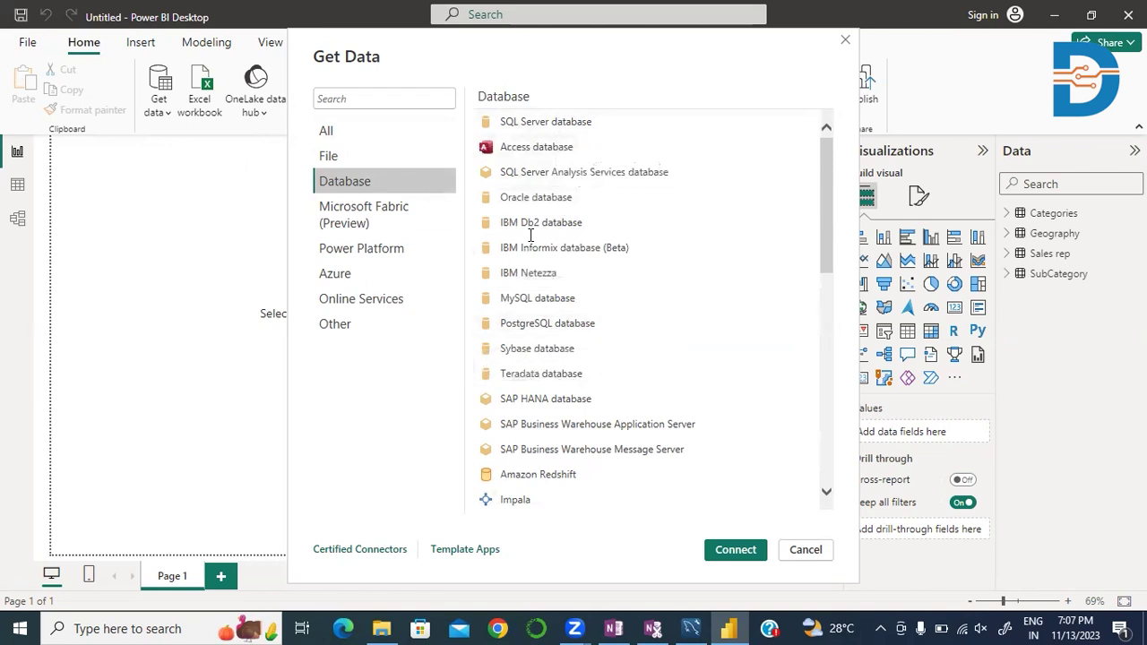
{"action": "left_click", "coordinate": [524, 301]}
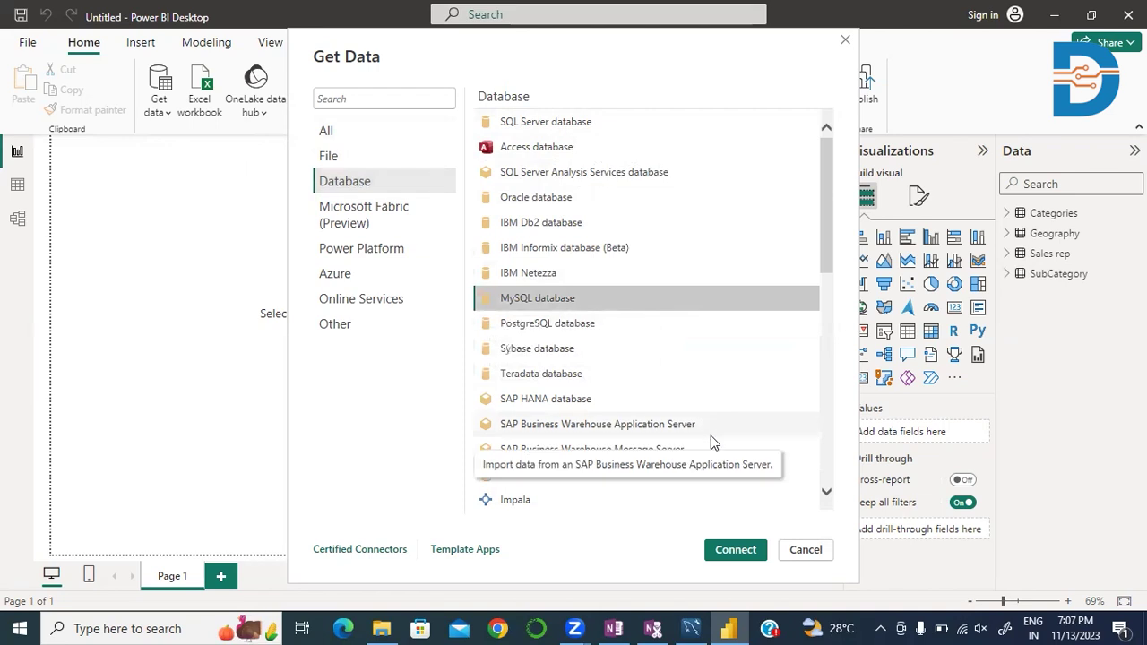
{"action": "left_click", "coordinate": [735, 549]}
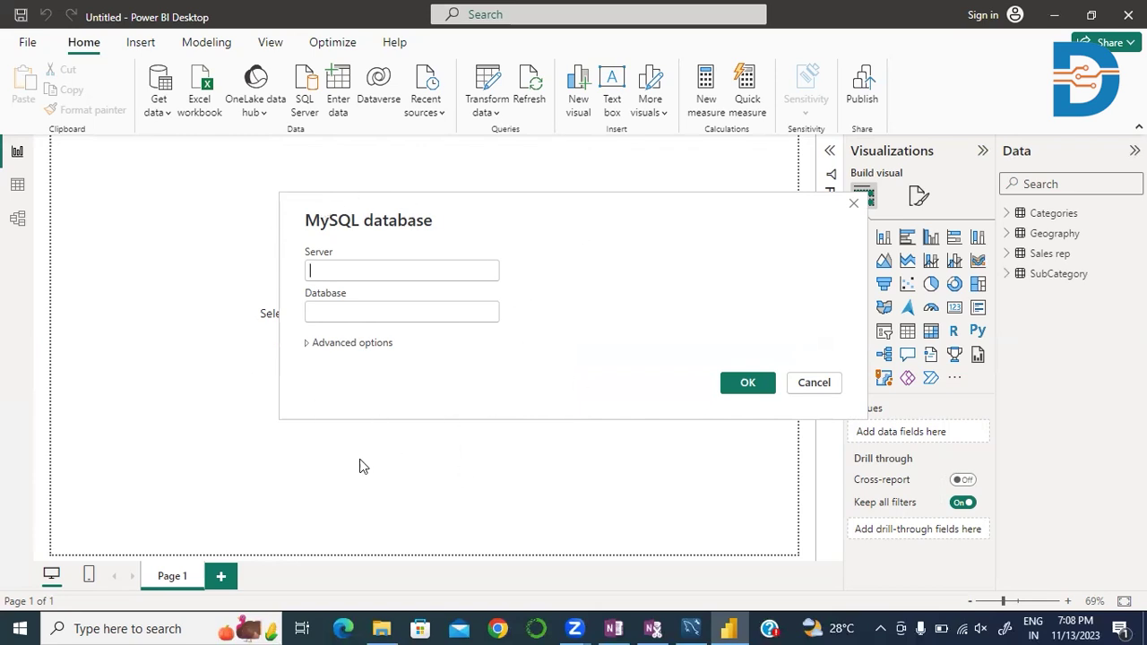
Step: Connect to the MySQL server localhost with the database cda16, checking the schema name in MySQL Workbench
{"action": "type", "text": "loca"}
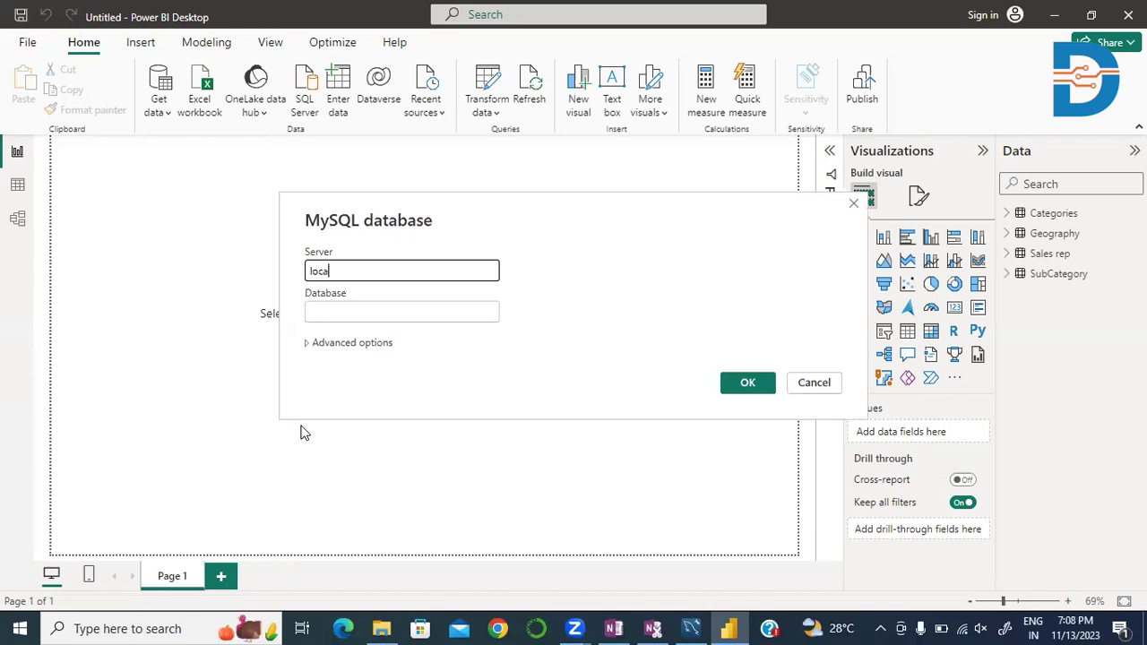
{"action": "type", "text": "lhost"}
{"action": "left_click", "coordinate": [364, 316]}
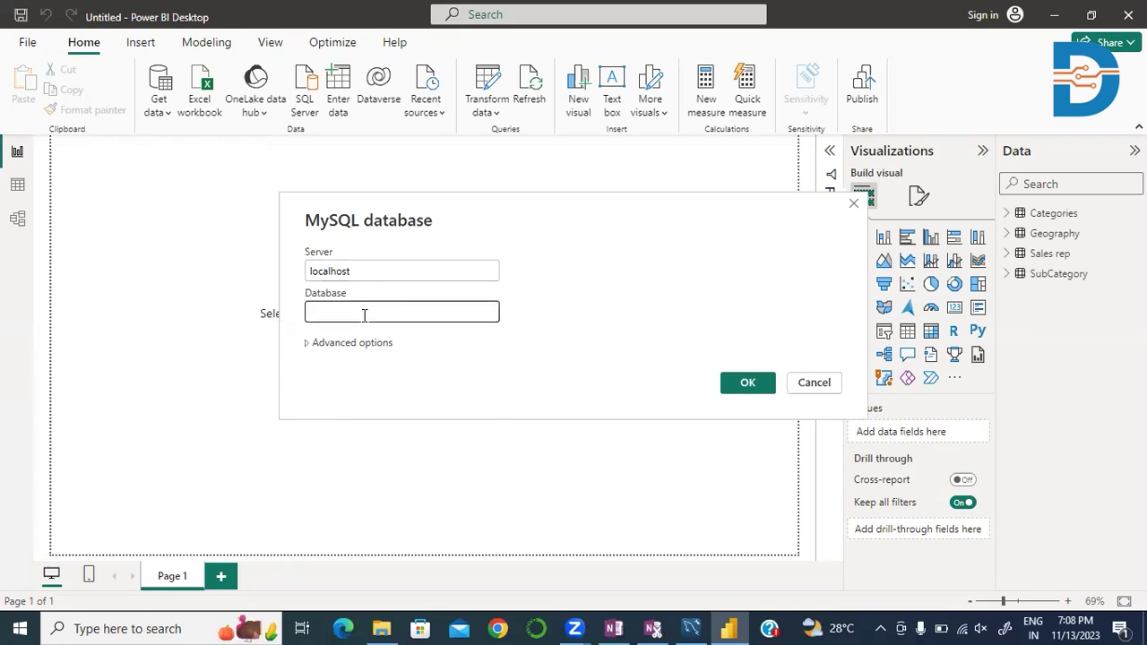
{"action": "key", "text": "alt+Tab"}
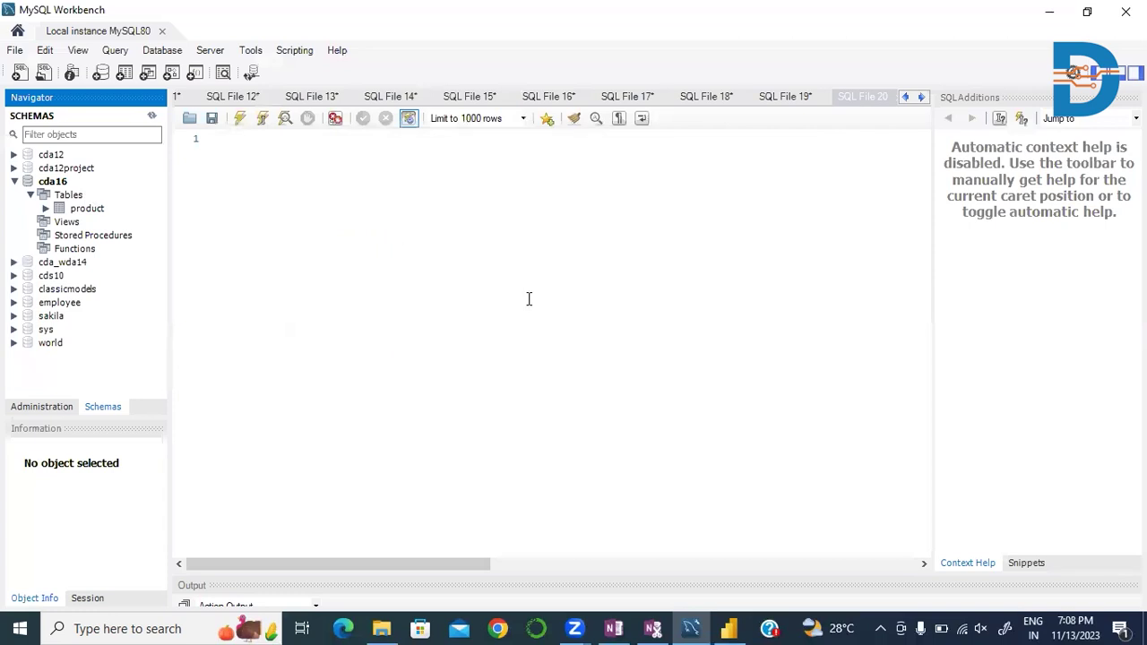
{"action": "key", "text": "alt+Tab"}
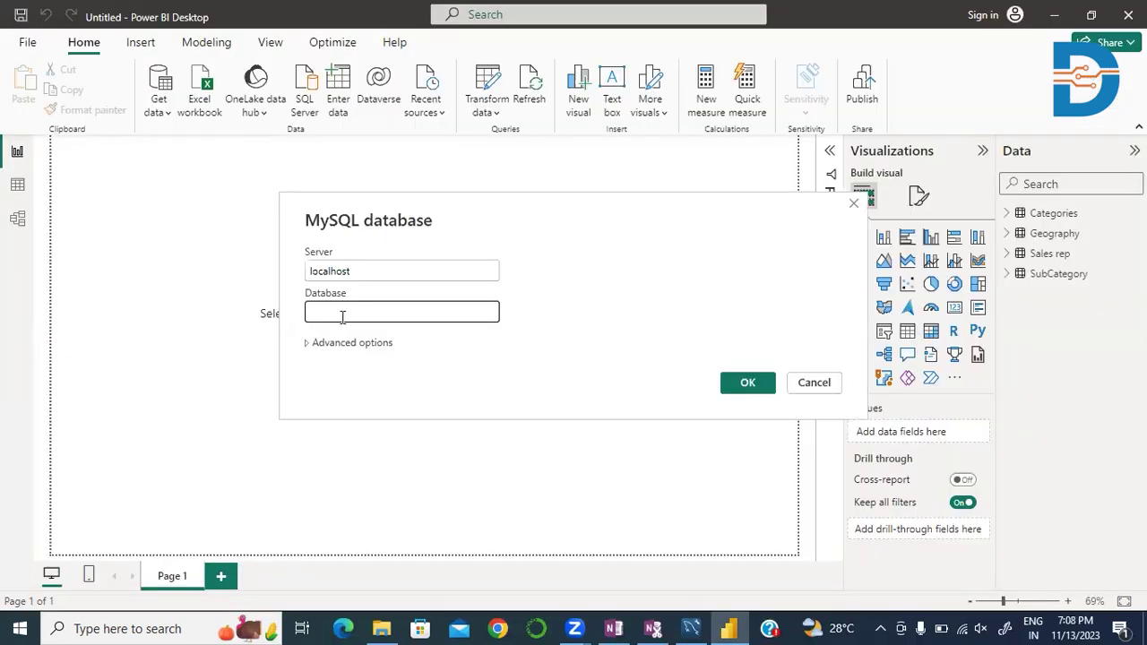
{"action": "type", "text": "cda16"}
{"action": "left_click", "coordinate": [742, 391]}
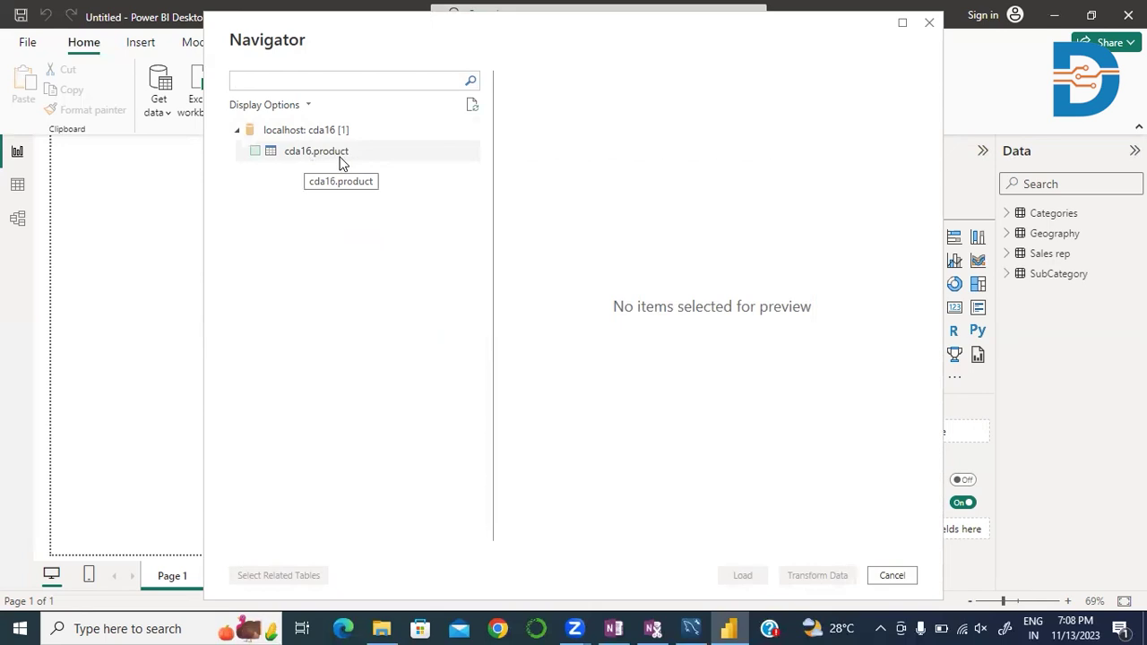
Step: Preview all columns of the cda16.product table, load it, and check the loaded table's fields
{"action": "left_click", "coordinate": [255, 152]}
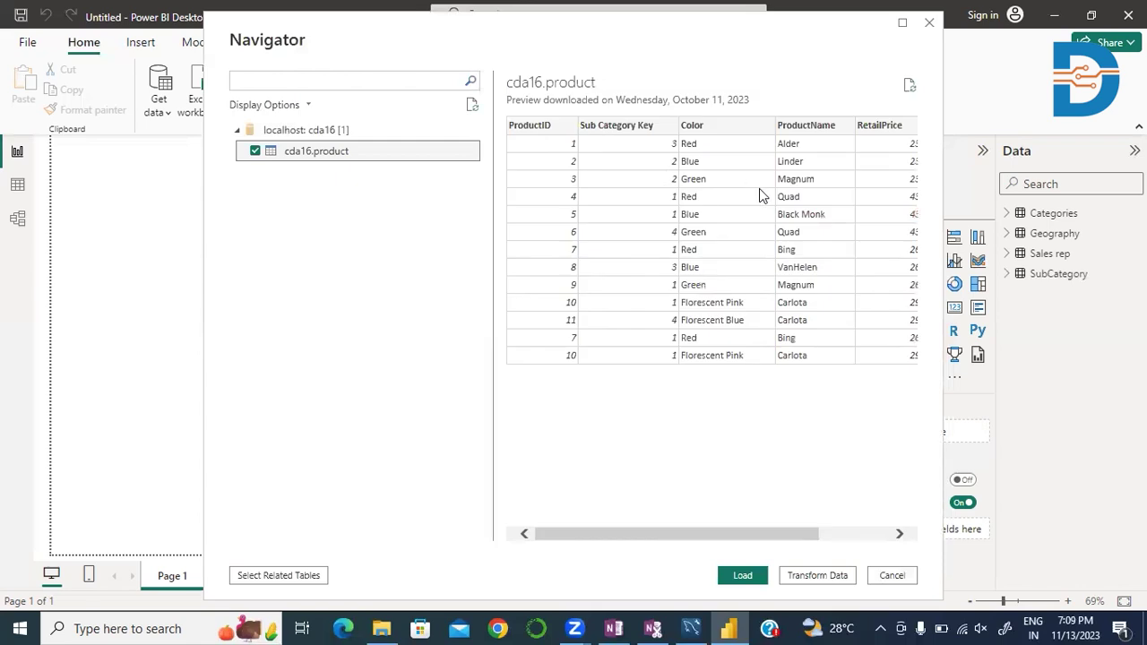
{"action": "scroll", "coordinate": [734, 206], "scroll_direction": "right", "scroll_amount": 5}
{"action": "scroll", "coordinate": [734, 218], "scroll_direction": "left", "scroll_amount": 3}
{"action": "scroll", "coordinate": [733, 217], "scroll_direction": "right", "scroll_amount": 3}
{"action": "scroll", "coordinate": [734, 217], "scroll_direction": "left", "scroll_amount": 5}
{"action": "left_click", "coordinate": [742, 576]}
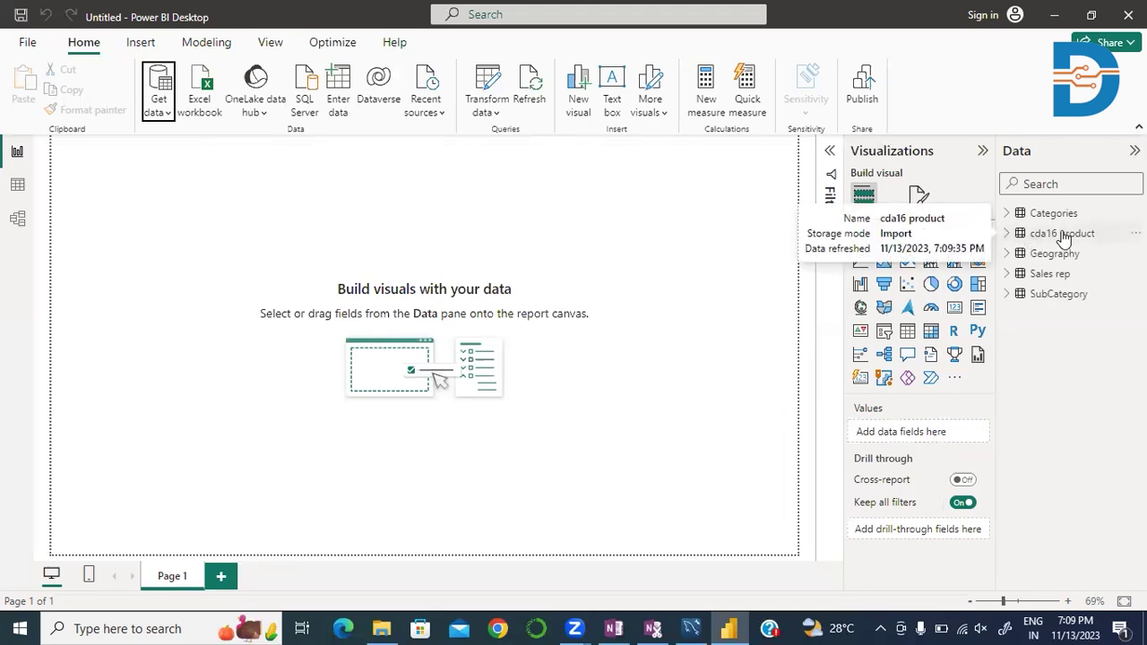
{"action": "left_click", "coordinate": [1007, 234]}
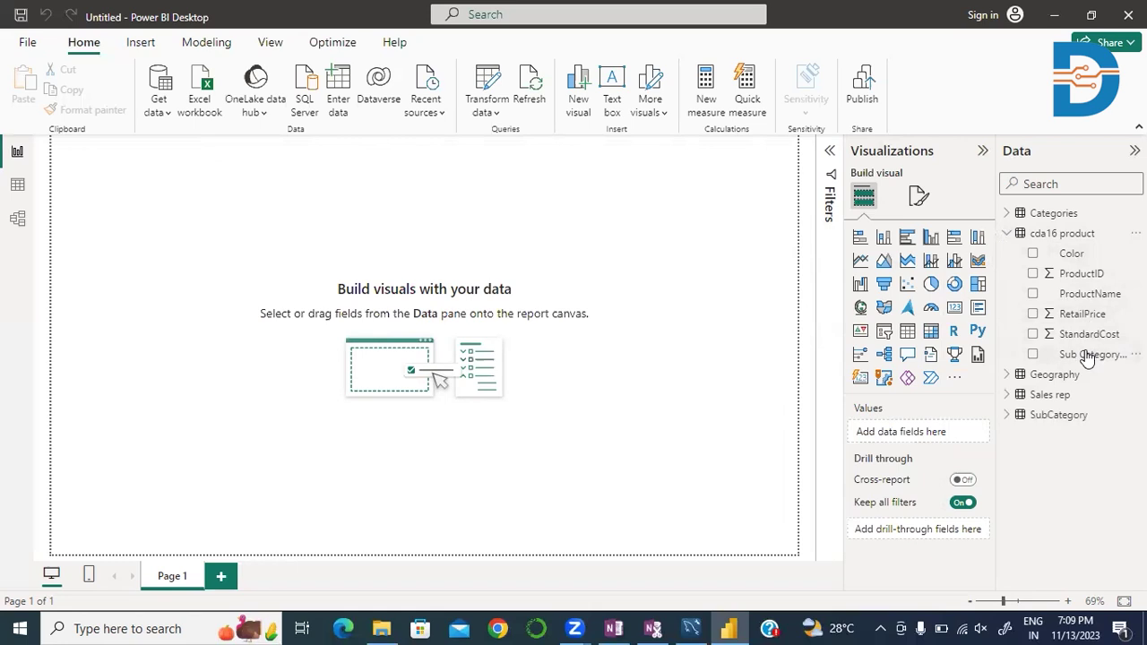
{"action": "left_click", "coordinate": [1007, 237]}
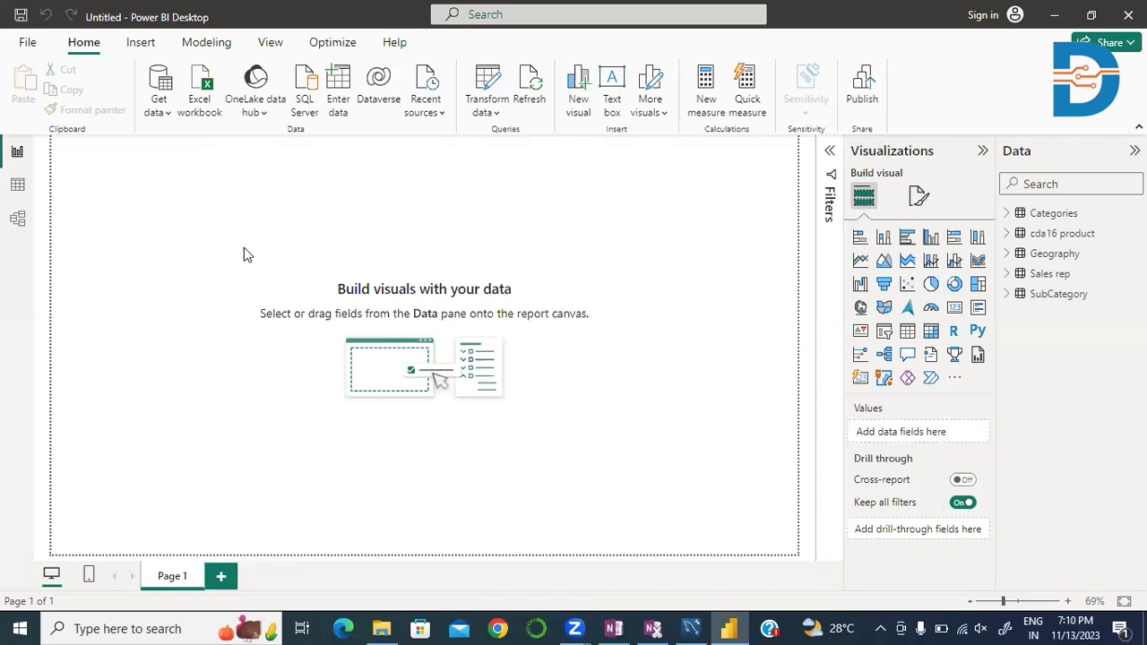
Step: Switch to the Datastore page in OneNote and handwrite "Folder" in black pen beside the Datasource heading
{"action": "key", "text": "alt+Tab"}
{"action": "key", "text": "alt+Tab"}
{"action": "key", "text": "Tab"}
{"action": "key", "text": "Tab"}
{"action": "key", "text": "Tab"}
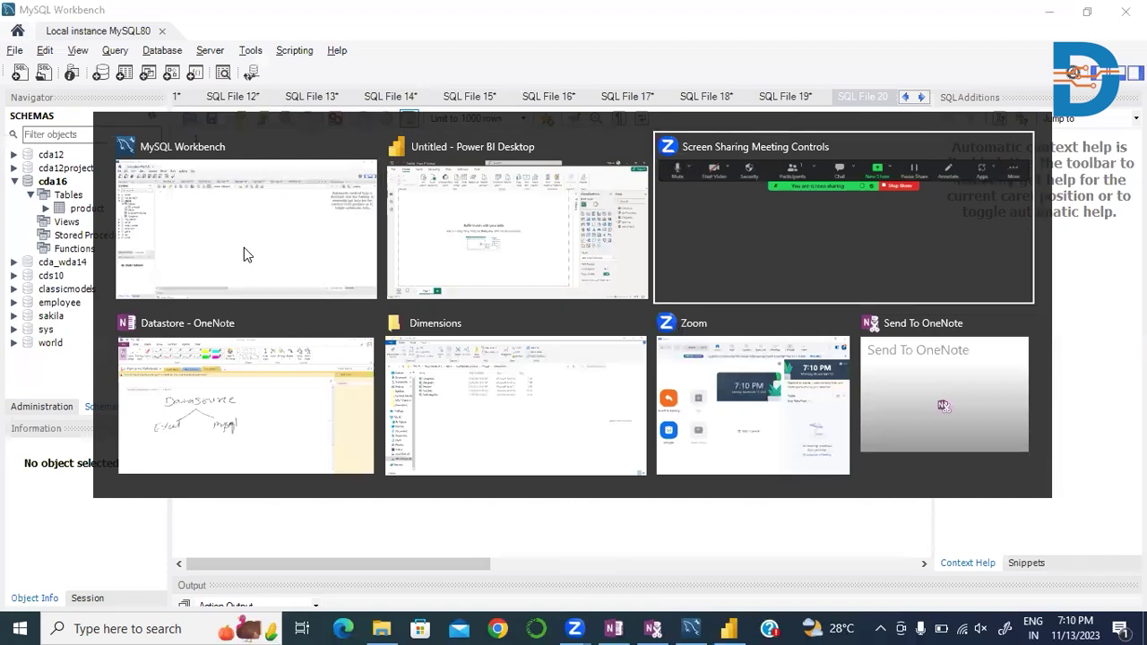
{"action": "key", "text": "Tab"}
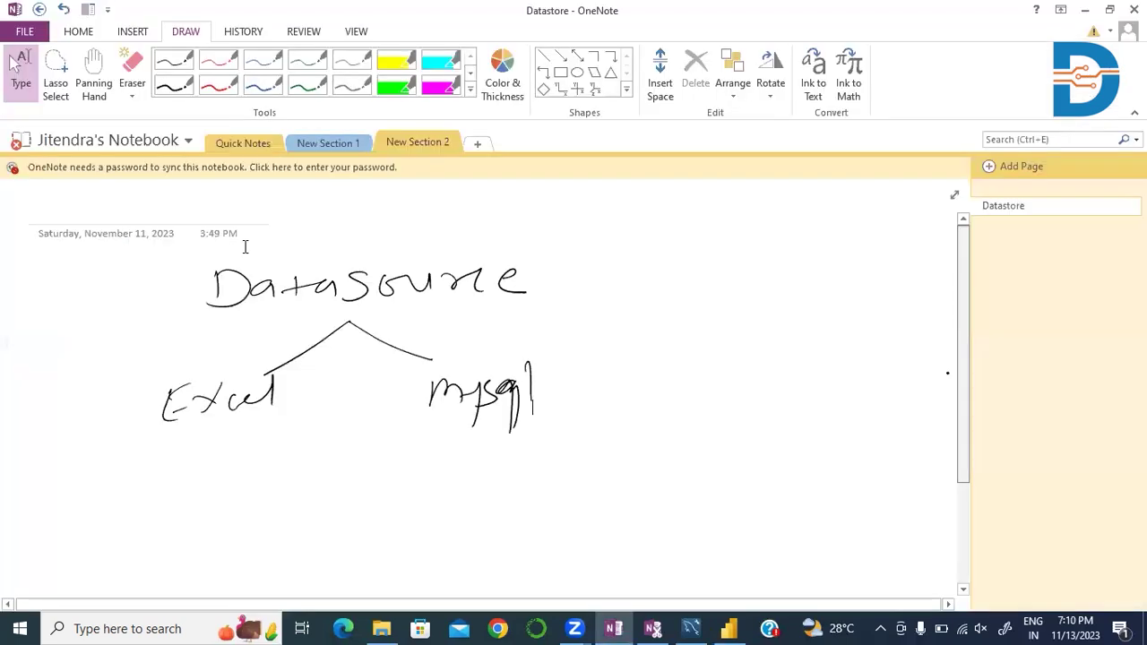
{"action": "left_click", "coordinate": [173, 85]}
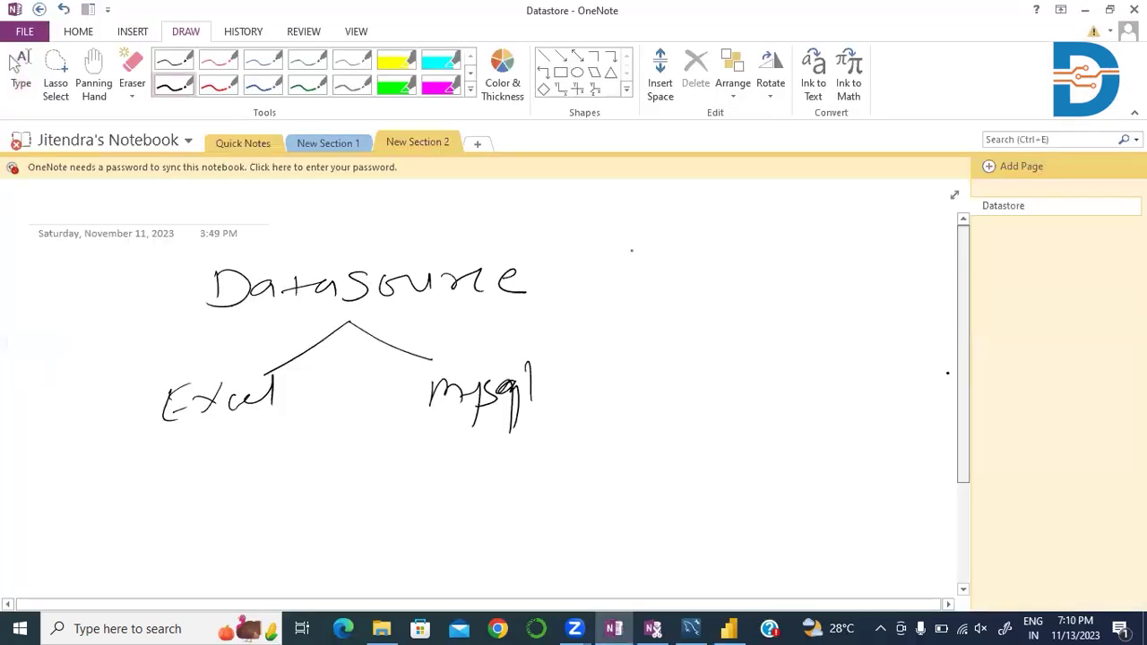
{"action": "left_click_drag", "start_coordinate": [681, 256], "coordinate": [674, 306]}
{"action": "mouse_move", "coordinate": [678, 261]}
{"action": "left_mouse_down"}
{"action": "mouse_move", "coordinate": [706, 254]}
{"action": "mouse_move", "coordinate": [697, 279]}
{"action": "left_mouse_up"}
{"action": "left_click_drag", "start_coordinate": [698, 285], "coordinate": [711, 292]}
{"action": "mouse_move", "coordinate": [722, 253]}
{"action": "left_mouse_down"}
{"action": "mouse_move", "coordinate": [724, 297]}
{"action": "mouse_move", "coordinate": [737, 294]}
{"action": "left_mouse_up"}
{"action": "mouse_move", "coordinate": [752, 255]}
{"action": "left_mouse_down"}
{"action": "mouse_move", "coordinate": [769, 292]}
{"action": "mouse_move", "coordinate": [790, 292]}
{"action": "left_mouse_up"}
{"action": "left_click_drag", "start_coordinate": [792, 294], "coordinate": [819, 268]}
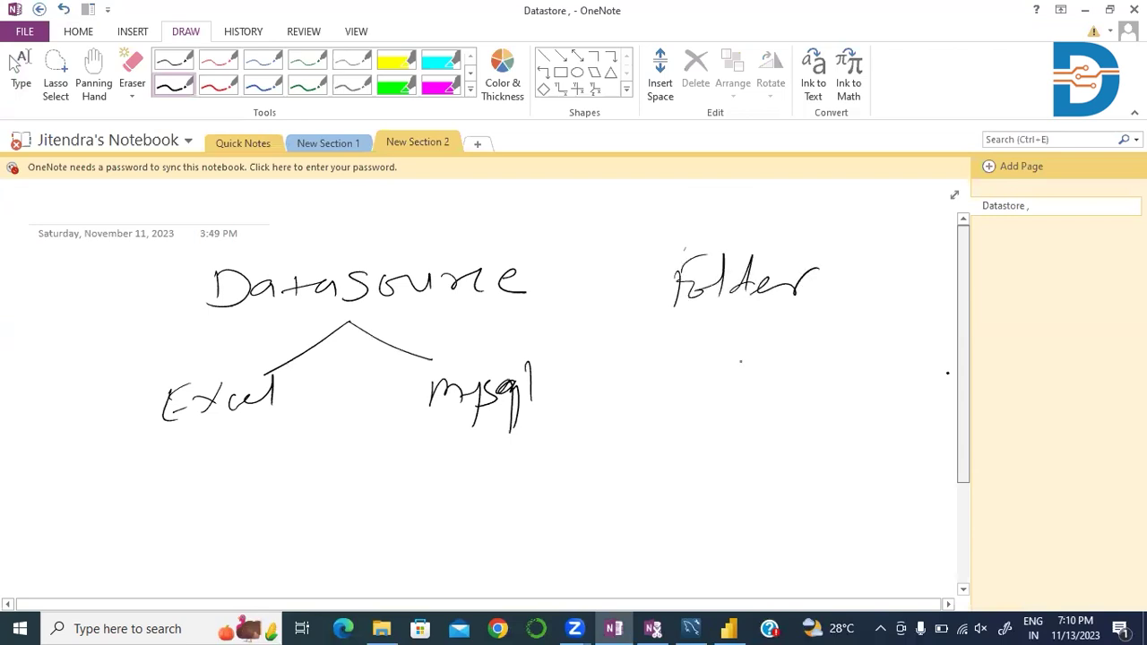
Step: Draw several branch lines fanning out beneath the handwritten word "Folder"
{"action": "mouse_move", "coordinate": [659, 361]}
{"action": "left_mouse_down"}
{"action": "mouse_move", "coordinate": [735, 307]}
{"action": "mouse_move", "coordinate": [721, 372]}
{"action": "left_mouse_up"}
{"action": "mouse_move", "coordinate": [731, 308]}
{"action": "left_mouse_down"}
{"action": "mouse_move", "coordinate": [745, 369]}
{"action": "mouse_move", "coordinate": [794, 351]}
{"action": "left_mouse_up"}
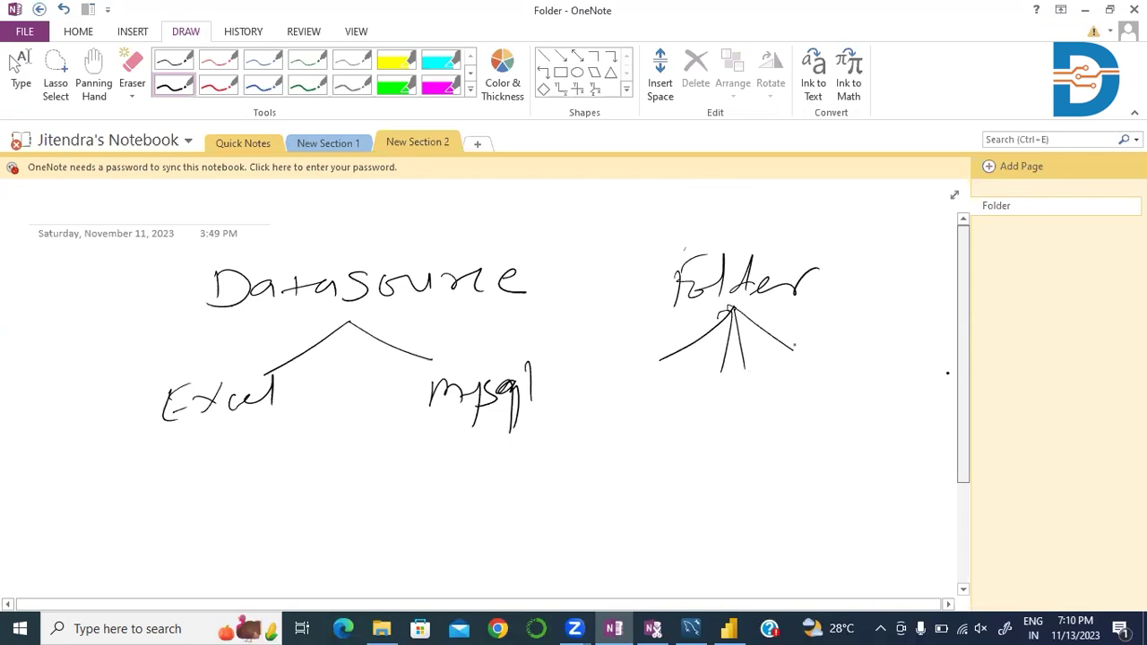
{"action": "left_click_drag", "start_coordinate": [728, 305], "coordinate": [798, 328]}
{"action": "left_click_drag", "start_coordinate": [731, 308], "coordinate": [652, 319]}
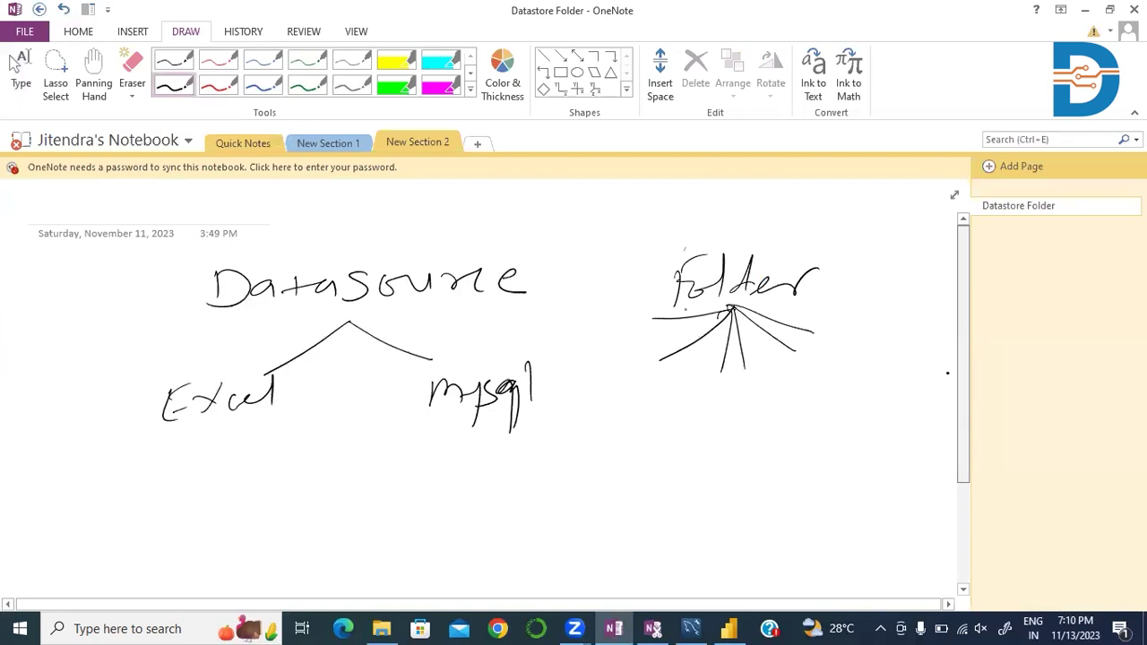
Step: Handwrite the years 2014, 2015 and 2016, followed by a row of dots, at the ends of the Folder branches
{"action": "mouse_move", "coordinate": [581, 330]}
{"action": "left_mouse_down"}
{"action": "mouse_move", "coordinate": [597, 349]}
{"action": "mouse_move", "coordinate": [605, 336]}
{"action": "mouse_move", "coordinate": [638, 347]}
{"action": "left_mouse_up"}
{"action": "mouse_move", "coordinate": [593, 384]}
{"action": "left_mouse_down"}
{"action": "mouse_move", "coordinate": [615, 401]}
{"action": "mouse_move", "coordinate": [618, 389]}
{"action": "left_mouse_up"}
{"action": "mouse_move", "coordinate": [634, 376]}
{"action": "left_mouse_down"}
{"action": "mouse_move", "coordinate": [636, 399]}
{"action": "mouse_move", "coordinate": [650, 401]}
{"action": "mouse_move", "coordinate": [664, 375]}
{"action": "mouse_move", "coordinate": [683, 421]}
{"action": "left_mouse_up"}
{"action": "mouse_move", "coordinate": [691, 409]}
{"action": "left_mouse_down"}
{"action": "mouse_move", "coordinate": [711, 416]}
{"action": "mouse_move", "coordinate": [725, 405]}
{"action": "left_mouse_up"}
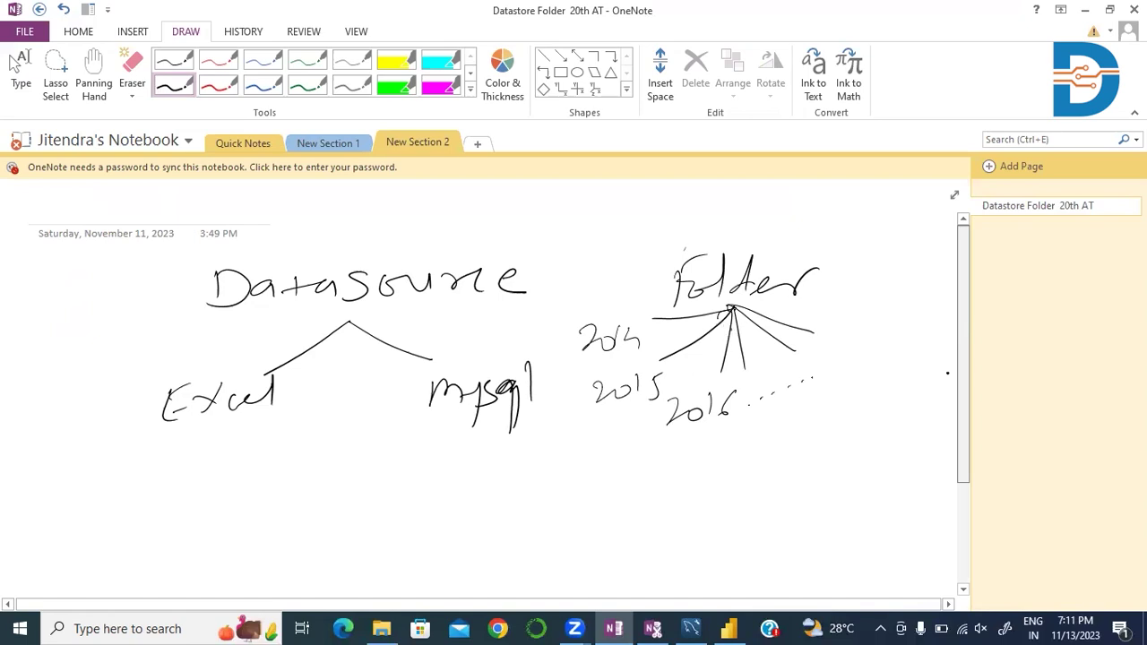
Step: Switch back to Power BI Desktop and start a new data connection of the file type Folder
{"action": "key", "text": "alt+Tab"}
{"action": "key", "text": "alt+Tab"}
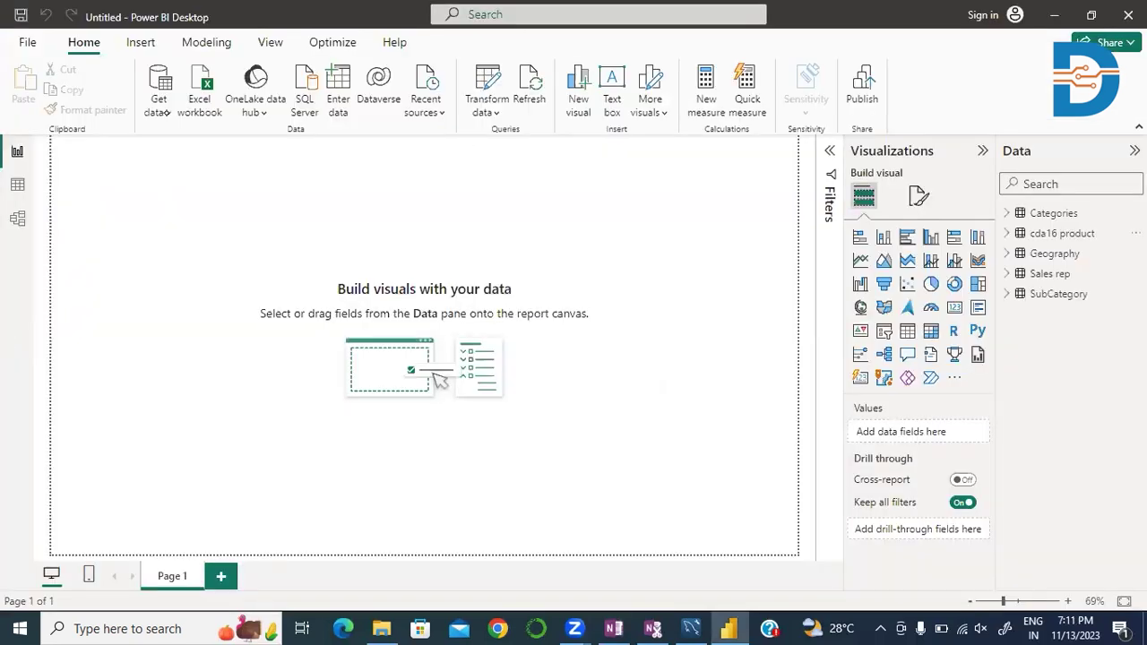
{"action": "left_click", "coordinate": [159, 110]}
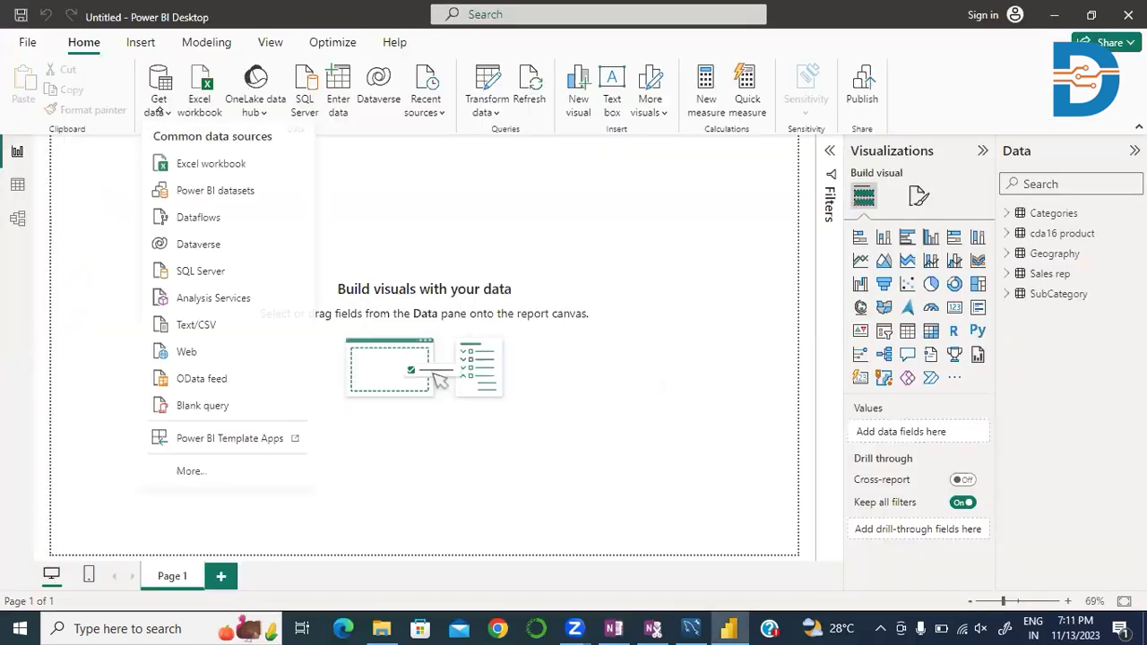
{"action": "left_click", "coordinate": [183, 474]}
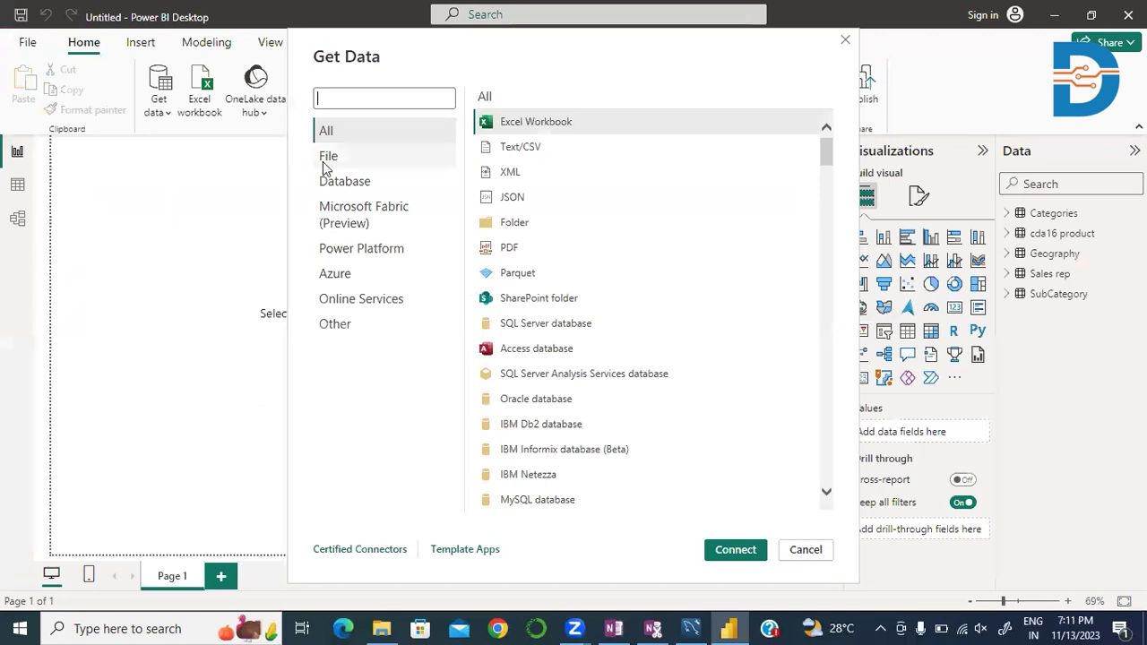
{"action": "left_click", "coordinate": [324, 166]}
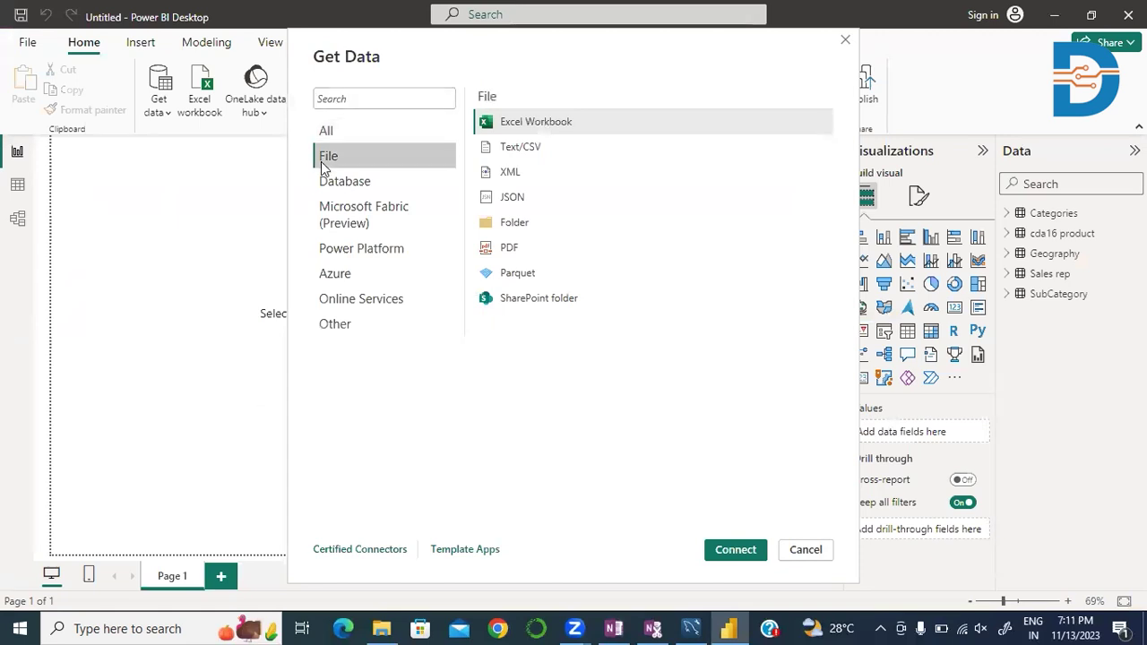
{"action": "left_click", "coordinate": [516, 224]}
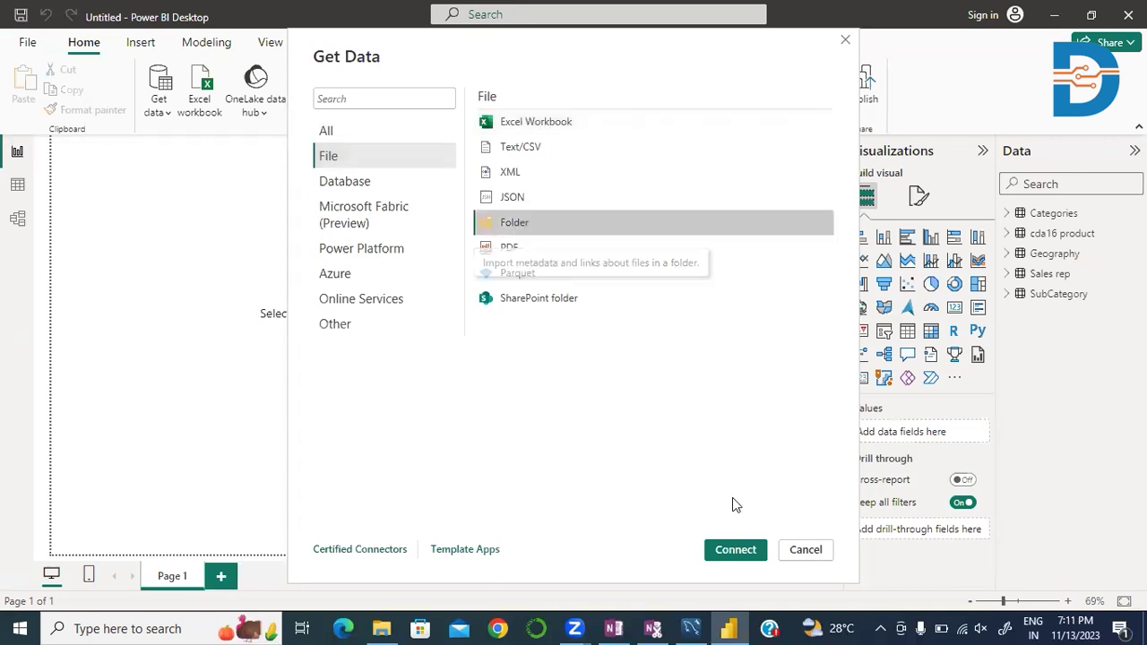
{"action": "left_click", "coordinate": [733, 549]}
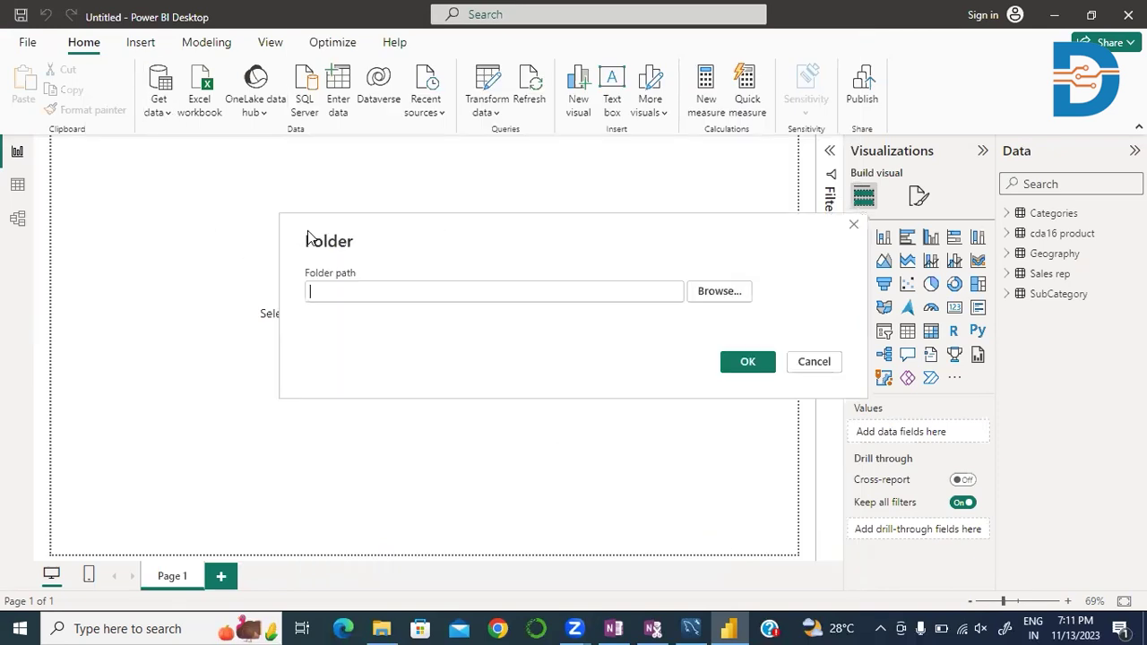
Step: Browse drive E to the Sales folder inside Certified Data Analyst\Project and use it as the source folder path
{"action": "left_click", "coordinate": [728, 294]}
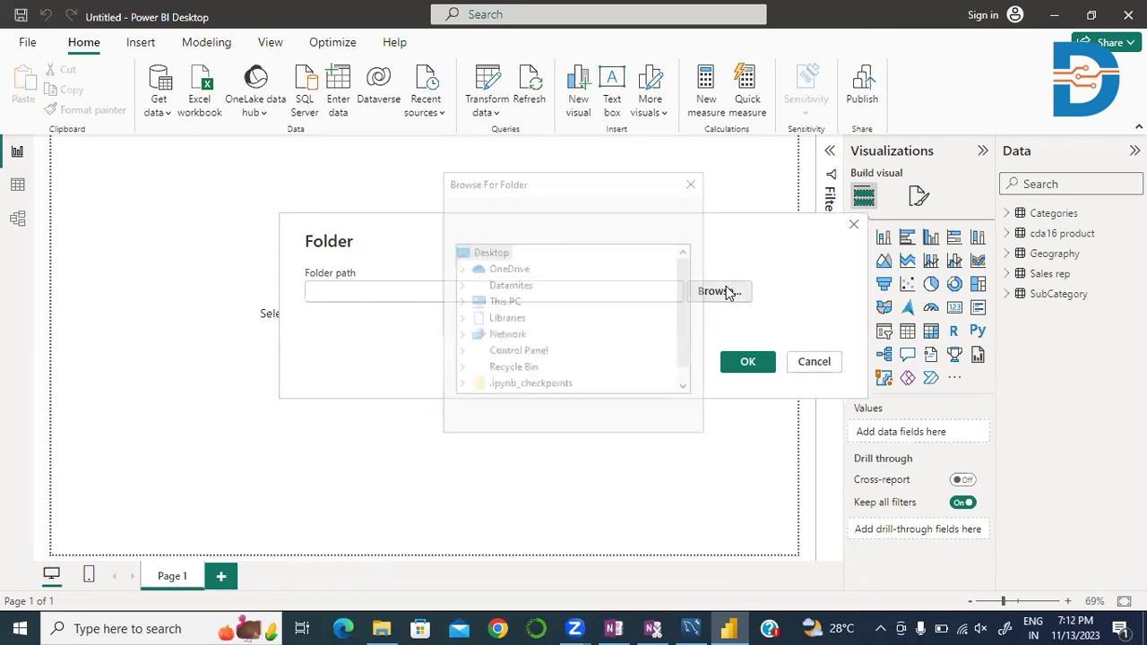
{"action": "scroll", "coordinate": [553, 324], "scroll_direction": "down", "scroll_amount": 1}
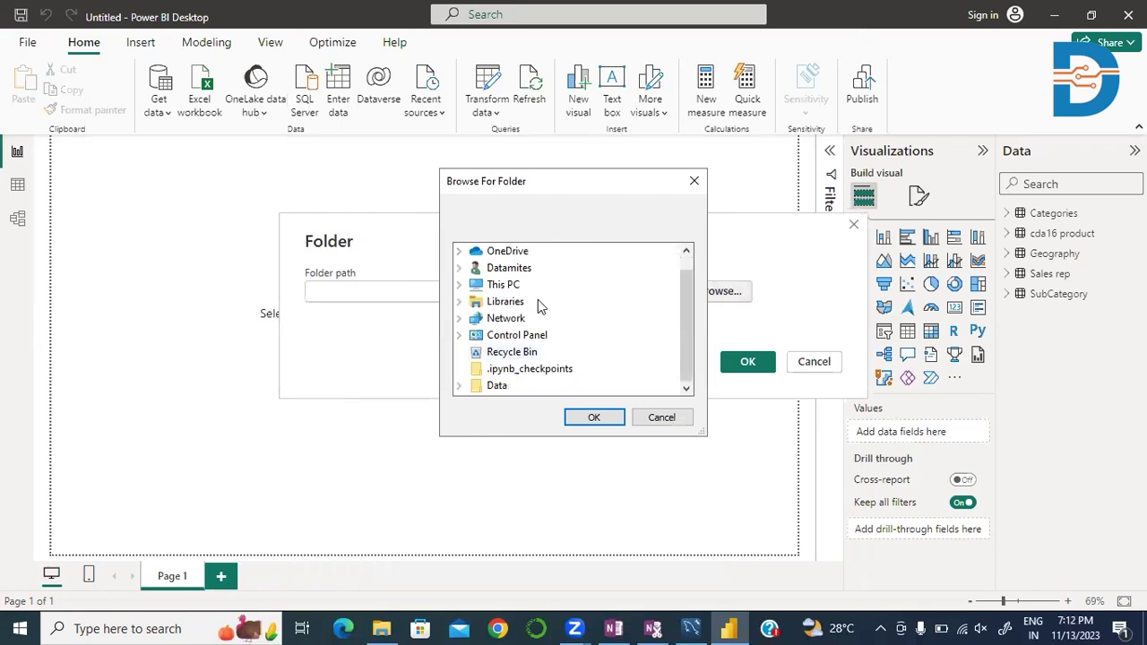
{"action": "left_click", "coordinate": [458, 285]}
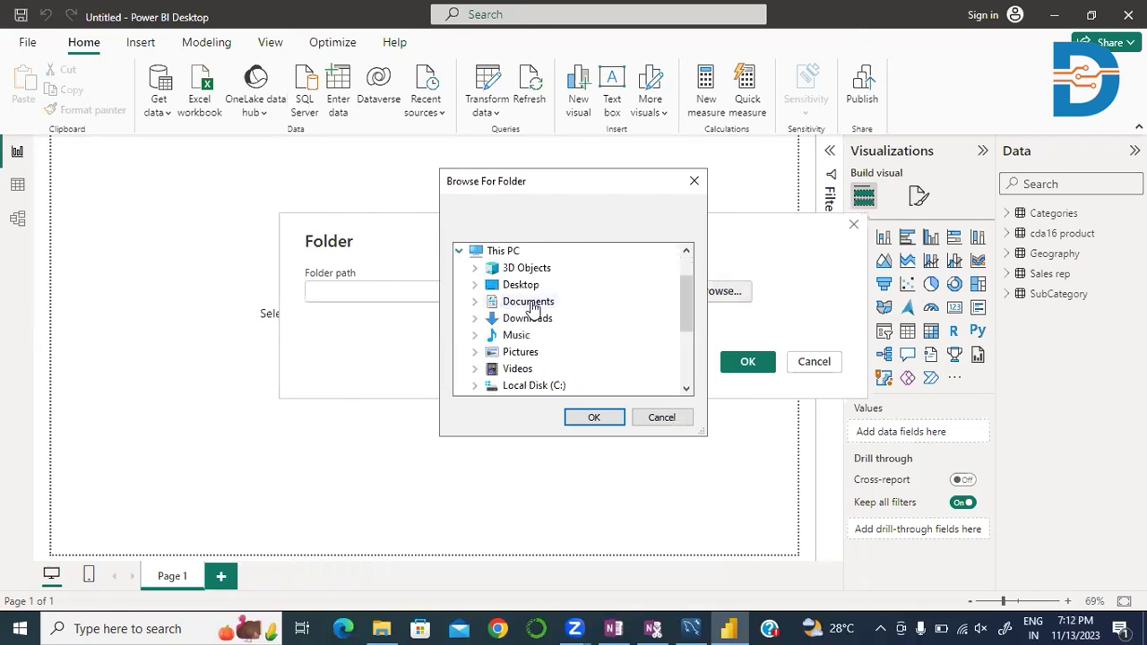
{"action": "scroll", "coordinate": [542, 302], "scroll_direction": "down", "scroll_amount": 2}
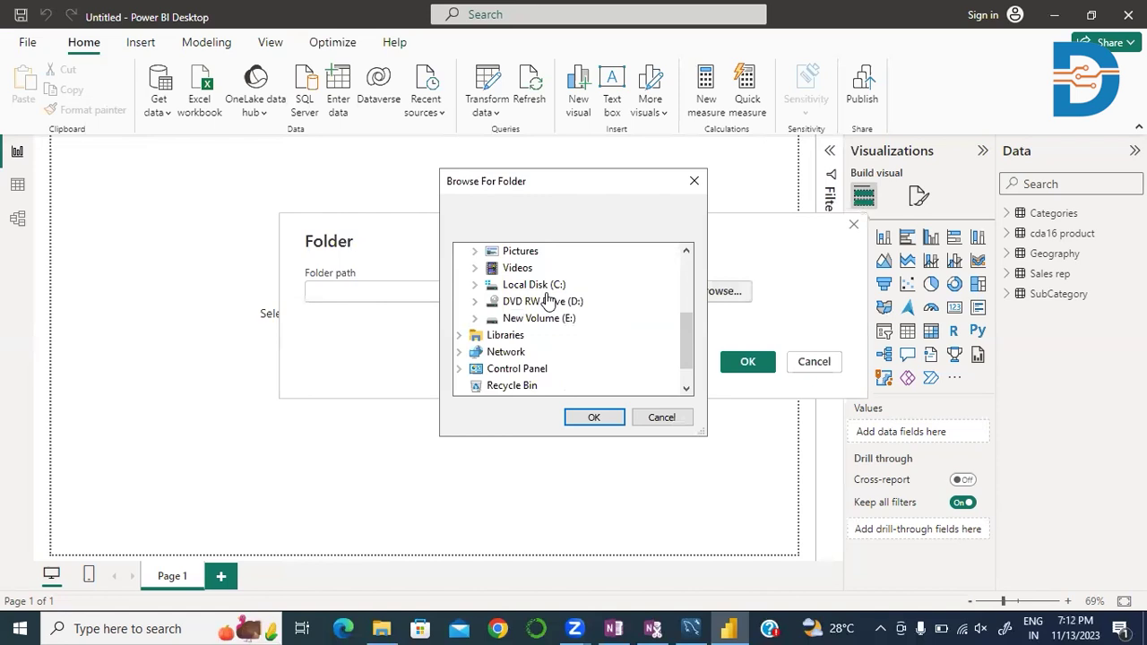
{"action": "left_click", "coordinate": [474, 318]}
{"action": "left_click", "coordinate": [490, 335]}
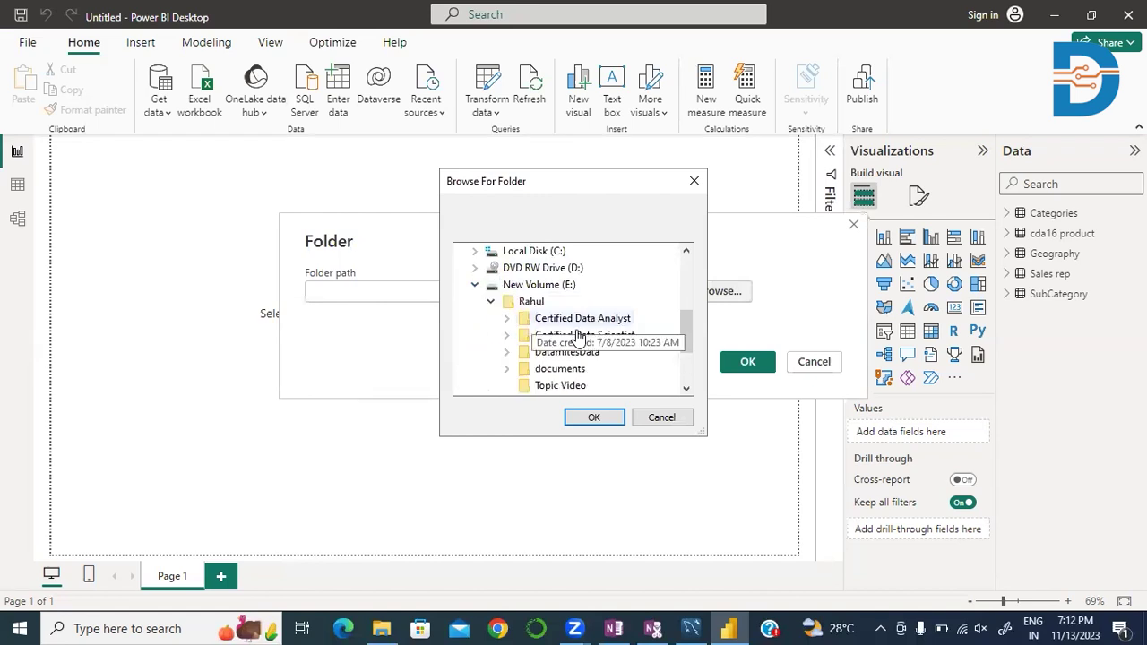
{"action": "scroll", "coordinate": [578, 336], "scroll_direction": "down", "scroll_amount": 2}
{"action": "scroll", "coordinate": [578, 335], "scroll_direction": "up", "scroll_amount": 1}
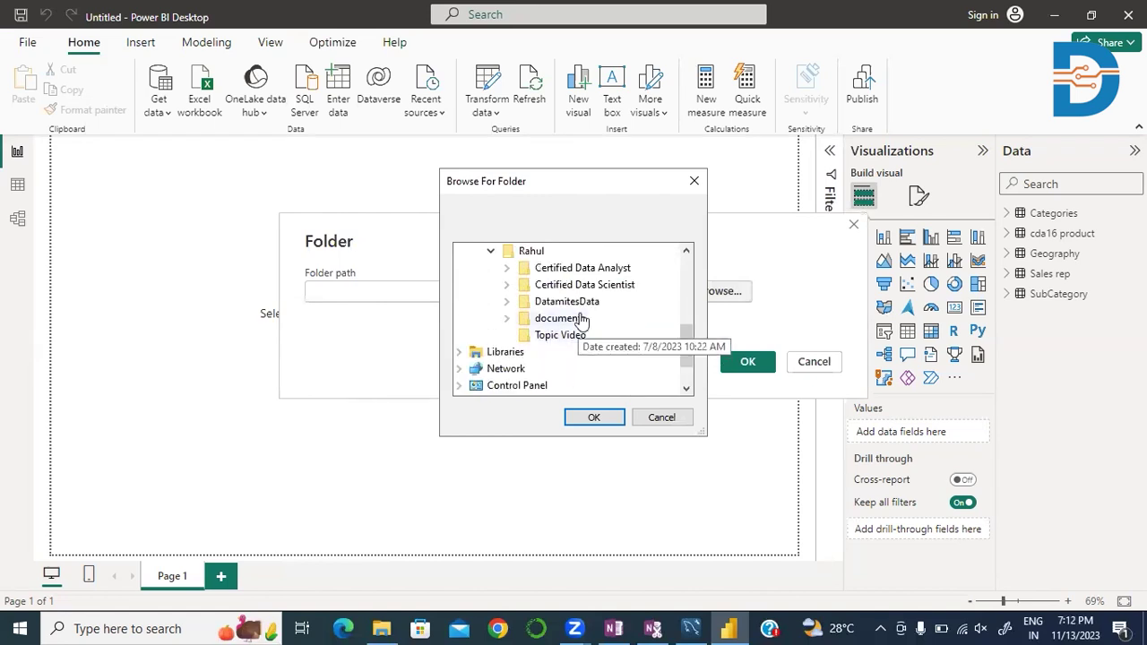
{"action": "left_click", "coordinate": [587, 271]}
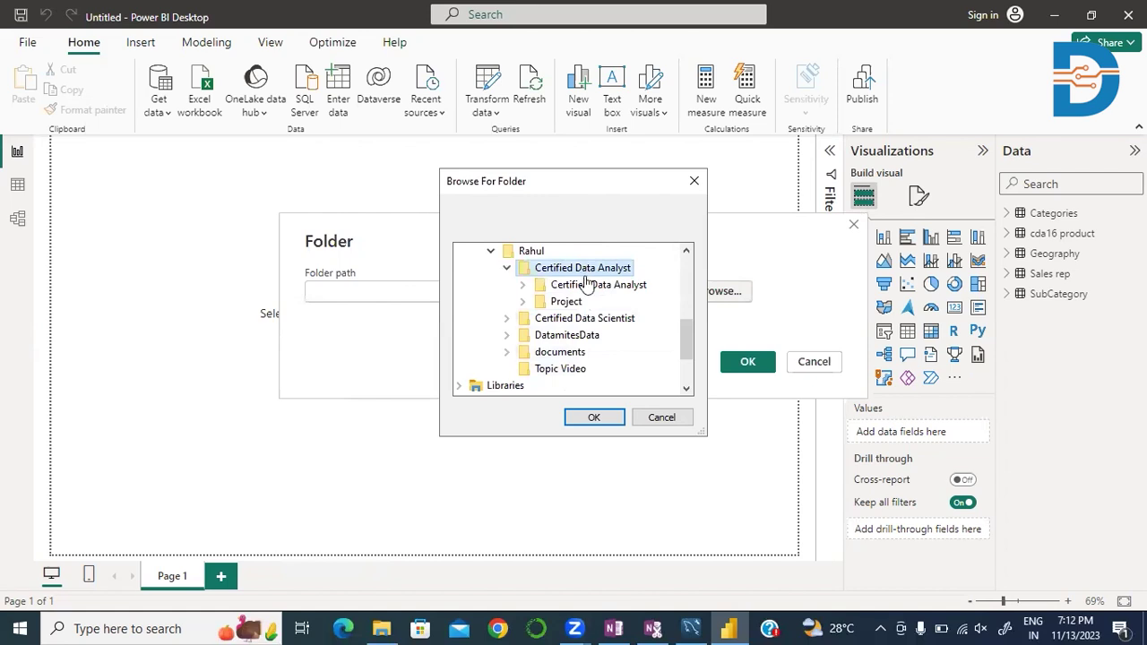
{"action": "left_click", "coordinate": [568, 303]}
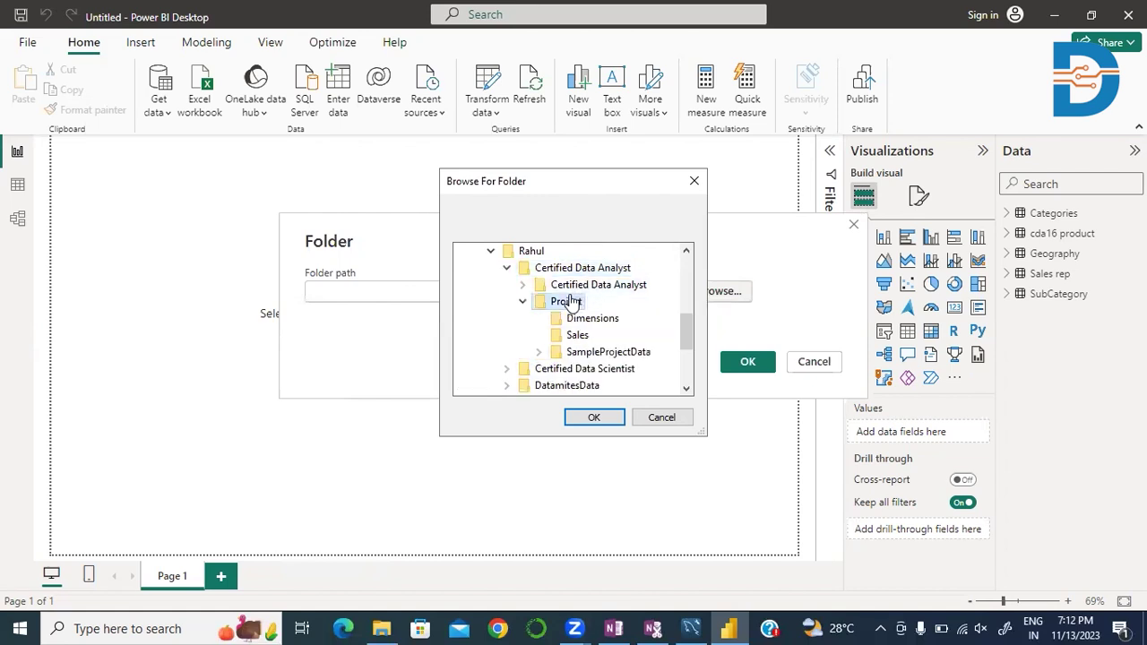
{"action": "left_click", "coordinate": [577, 336]}
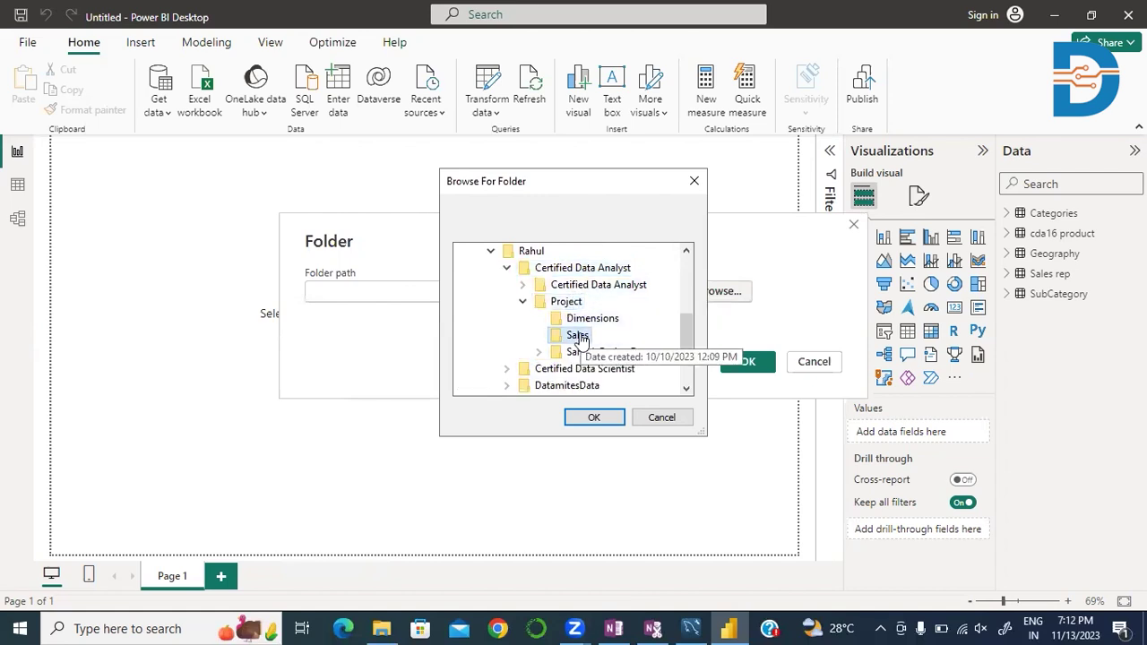
{"action": "left_click", "coordinate": [591, 418]}
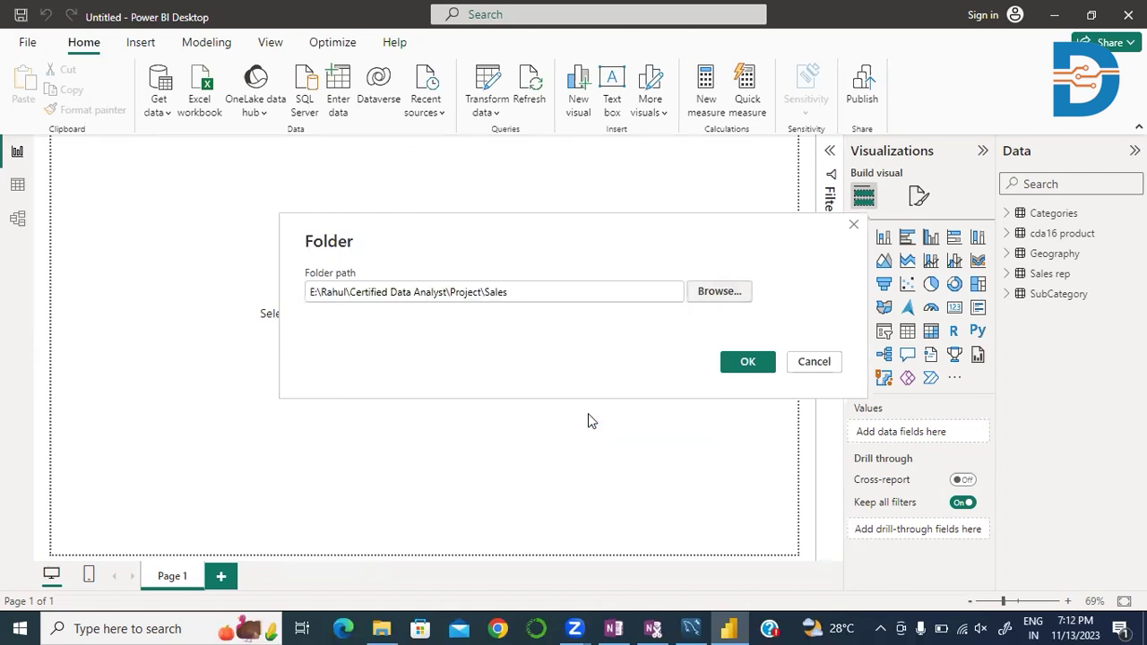
{"action": "left_click", "coordinate": [743, 363]}
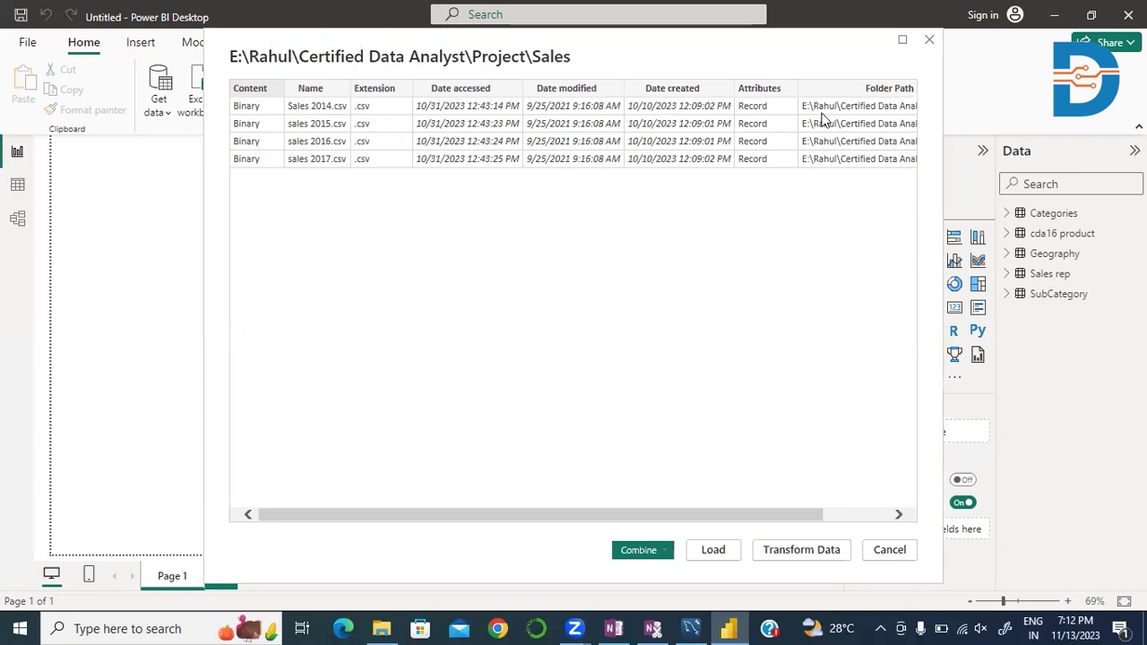
Step: Review the columns of the Sales folder's file list and choose Combine & Load for its files
{"action": "scroll", "coordinate": [822, 119], "scroll_direction": "right", "scroll_amount": 2}
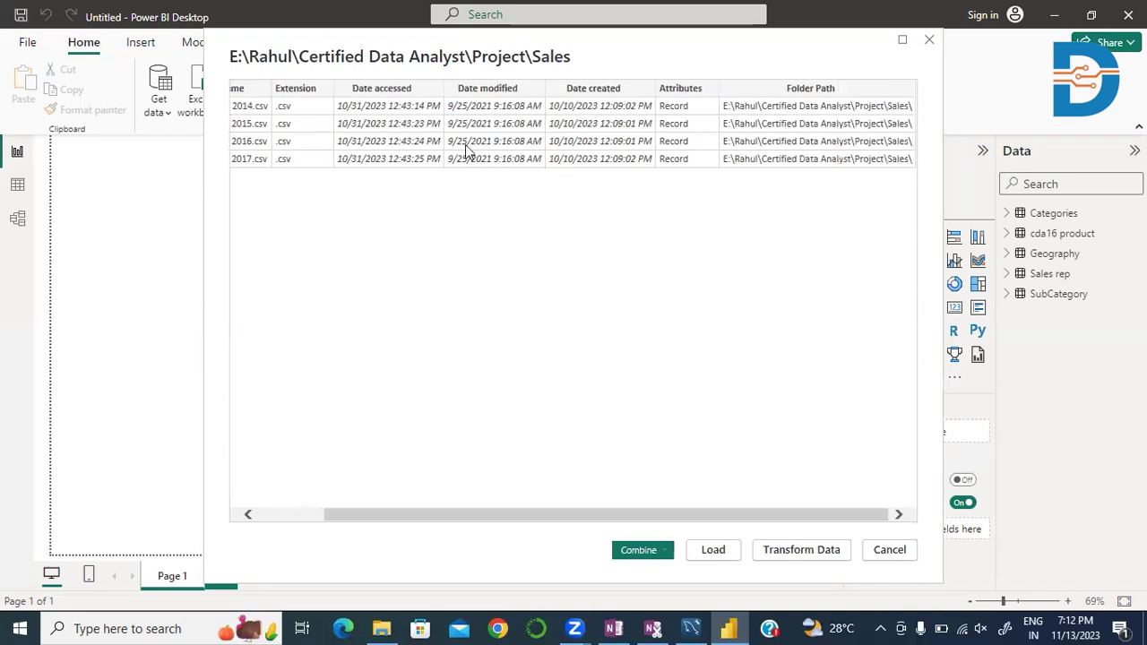
{"action": "scroll", "coordinate": [468, 150], "scroll_direction": "left", "scroll_amount": 2}
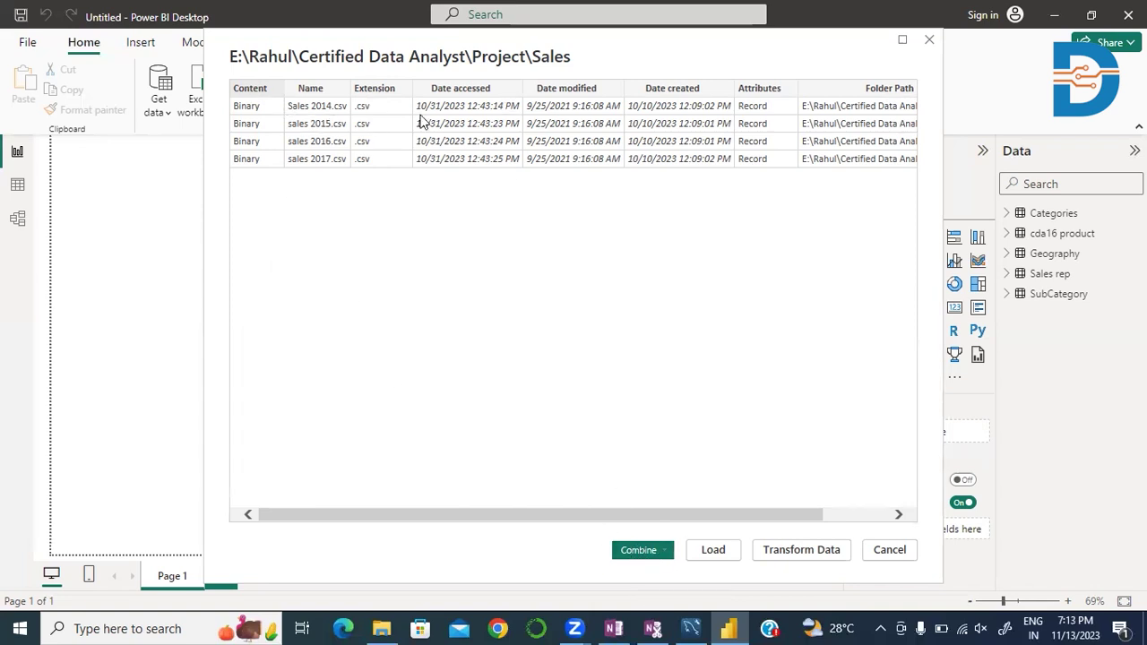
{"action": "left_click", "coordinate": [633, 550]}
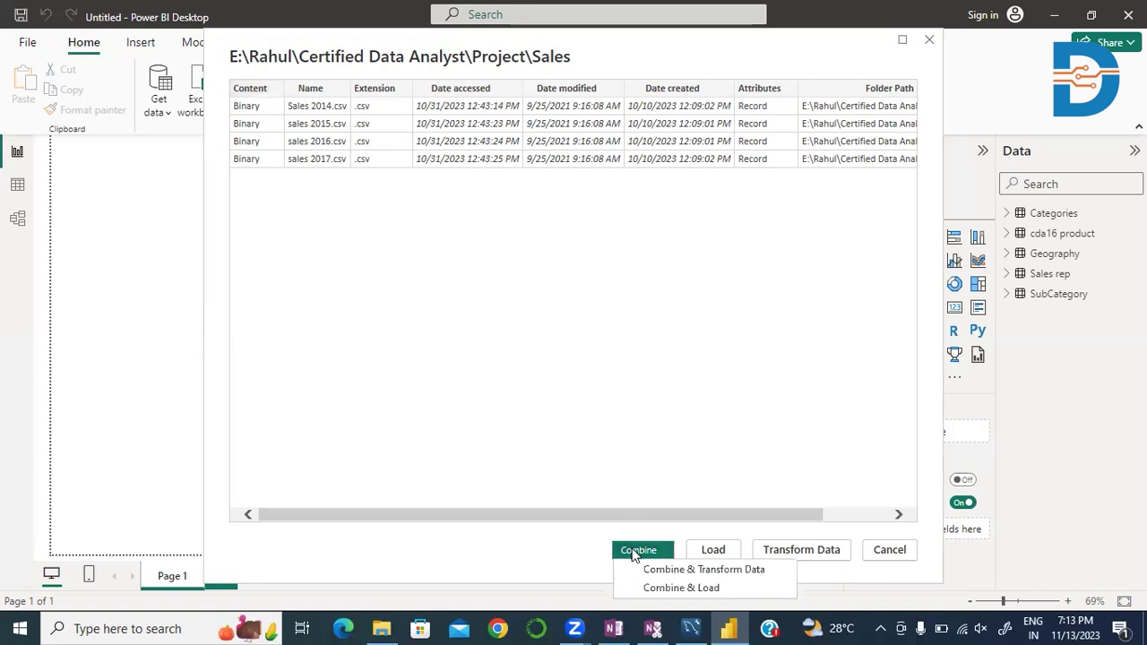
{"action": "left_click", "coordinate": [659, 589]}
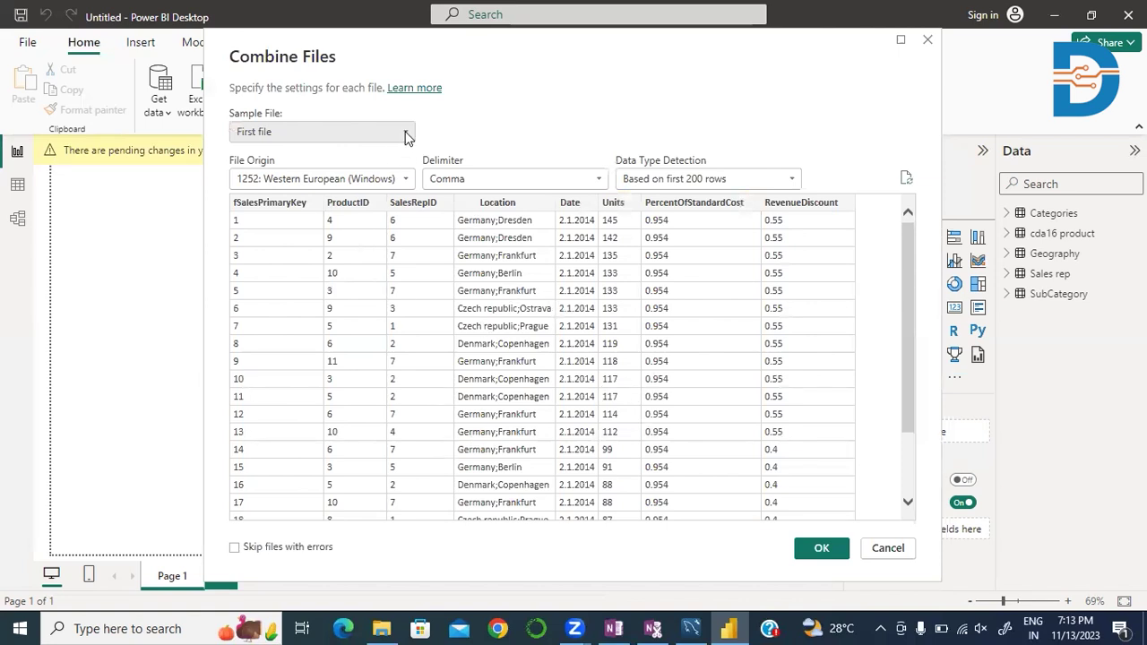
Step: Preview the first file's rows, load the combined sales files with the default settings, and check the Sales table's fields
{"action": "scroll", "coordinate": [575, 355], "scroll_direction": "down", "scroll_amount": 3}
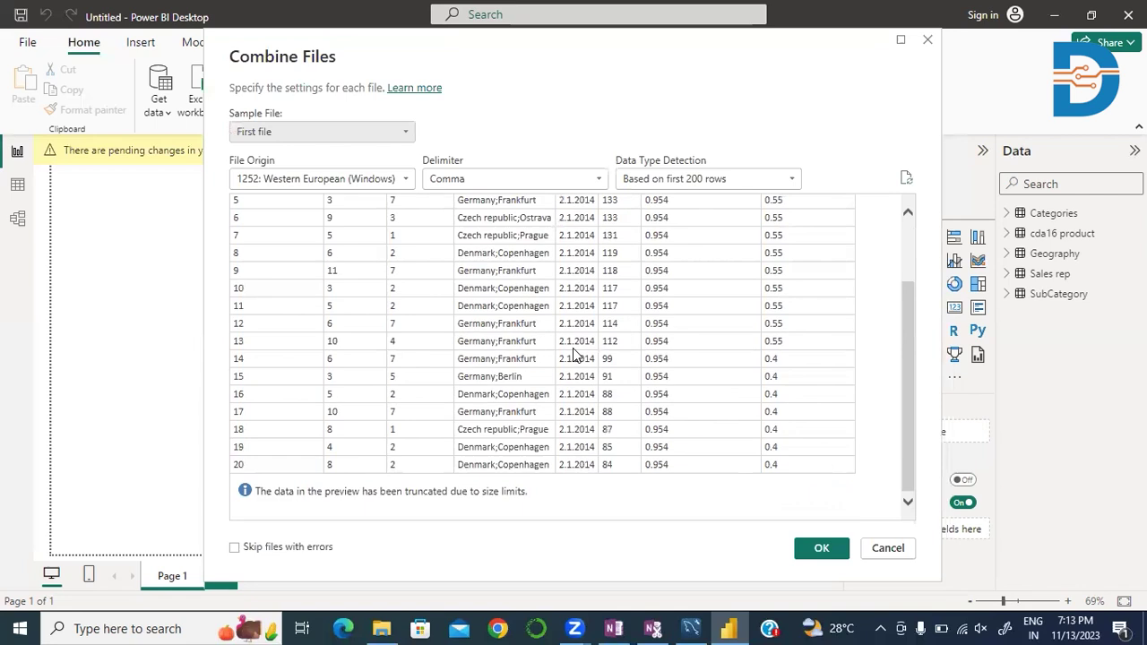
{"action": "scroll", "coordinate": [575, 355], "scroll_direction": "up", "scroll_amount": 3}
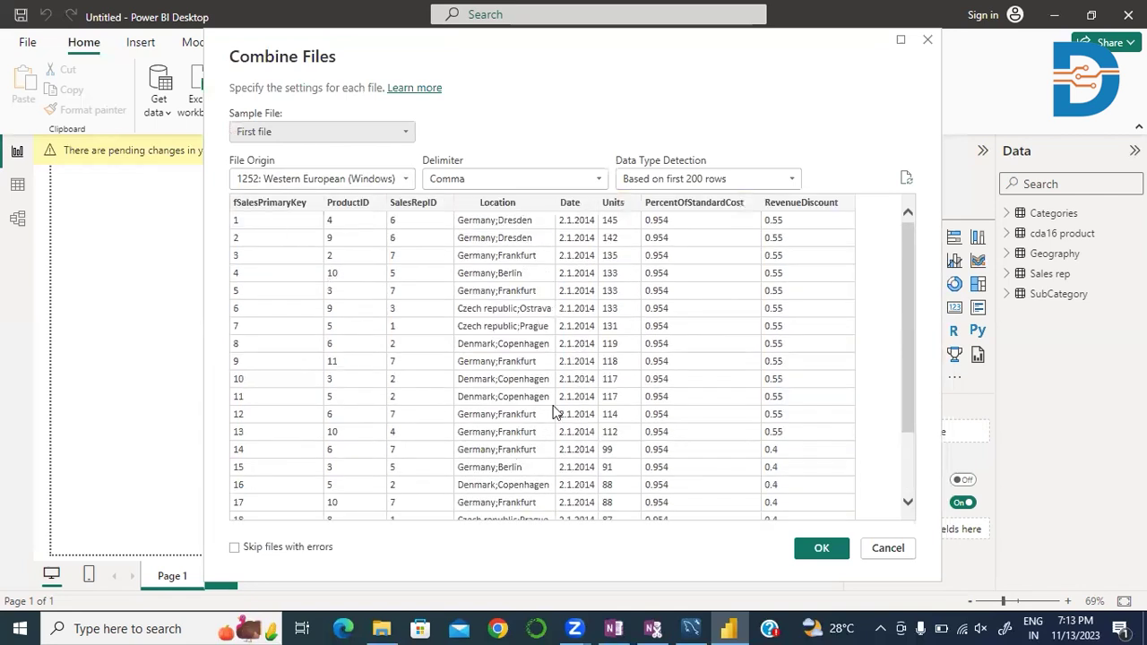
{"action": "scroll", "coordinate": [438, 460], "scroll_direction": "down", "scroll_amount": 3}
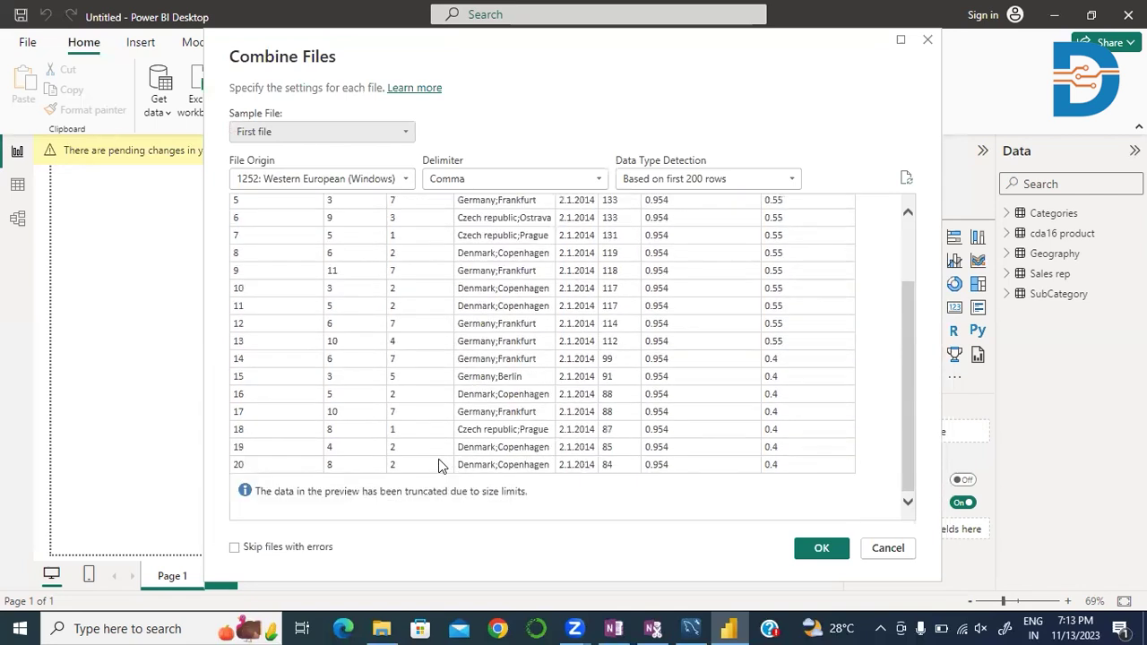
{"action": "left_click", "coordinate": [821, 548]}
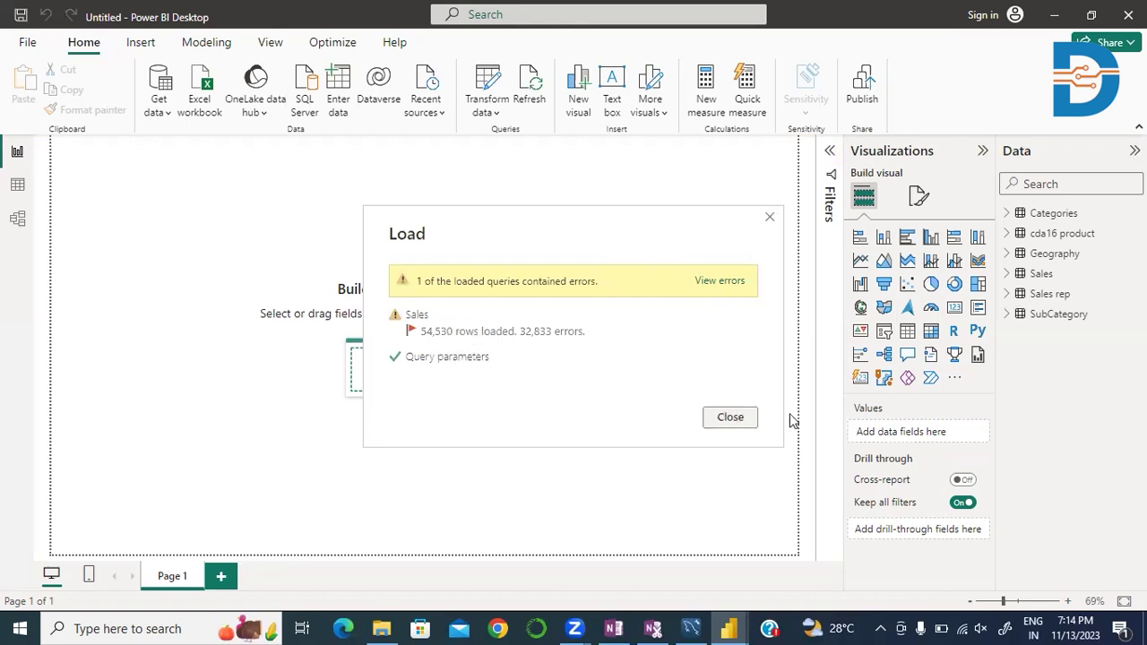
{"action": "left_click", "coordinate": [730, 417]}
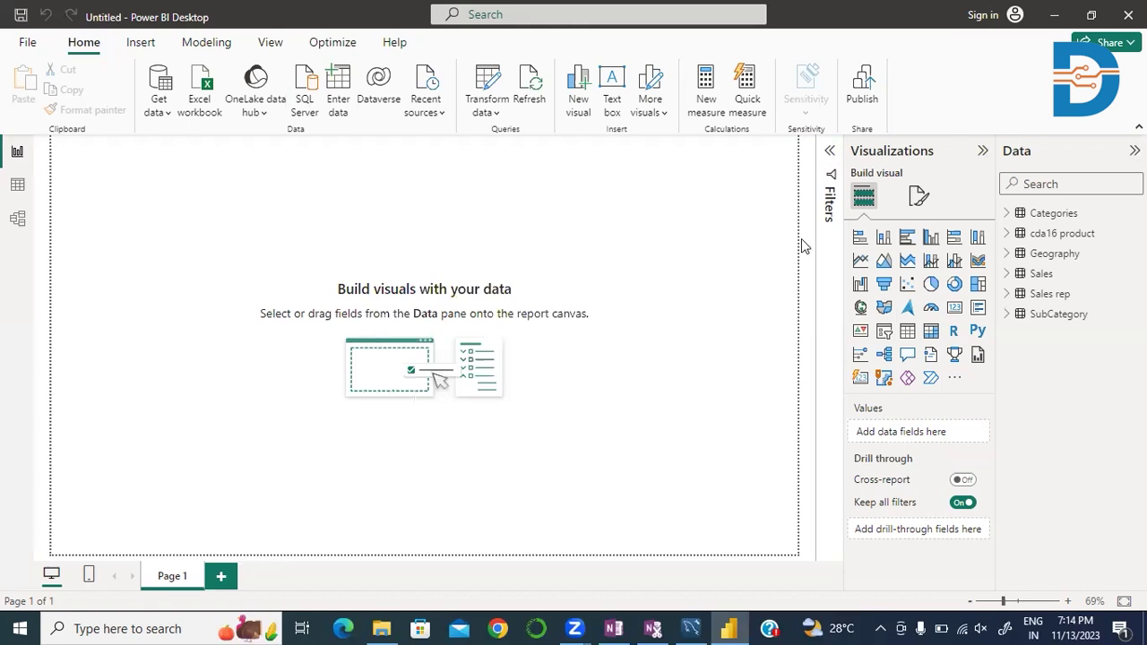
{"action": "left_click", "coordinate": [1007, 274]}
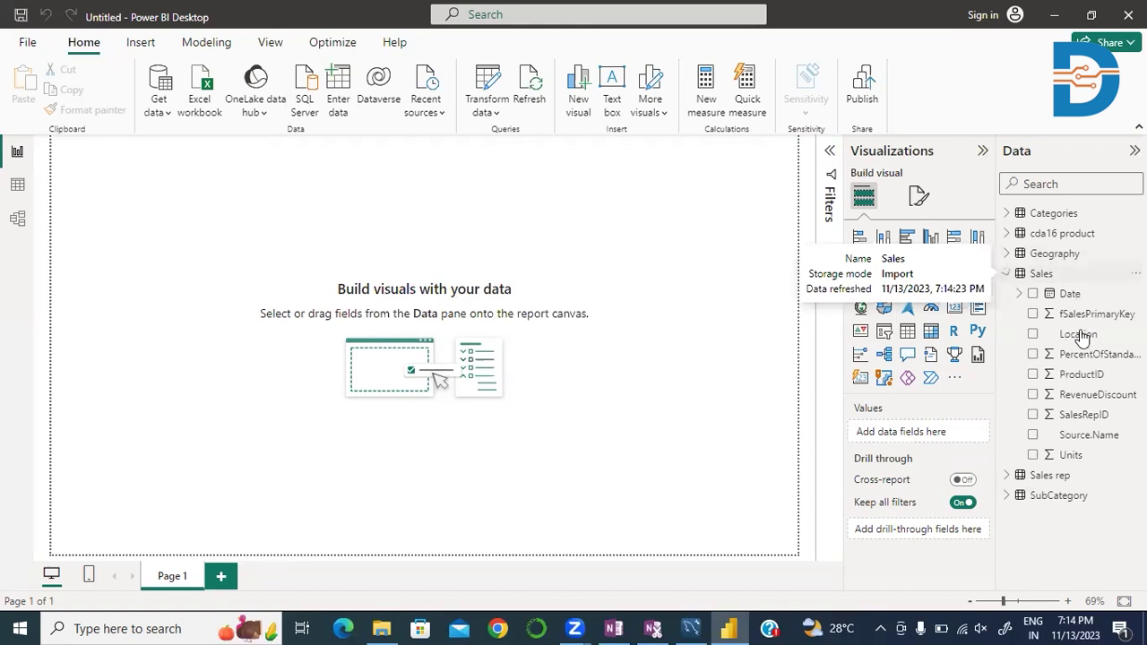
{"action": "left_click", "coordinate": [1043, 273]}
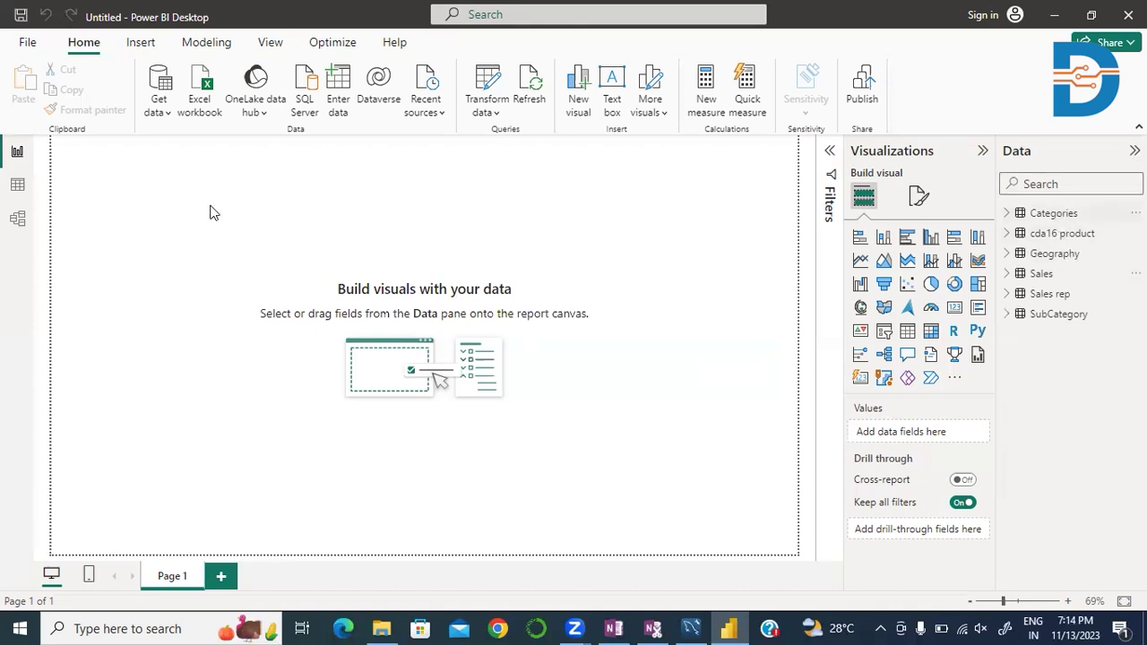
Step: Open the data view and examine the rows of the Categories, cda16 product and Geography tables
{"action": "left_click", "coordinate": [17, 185]}
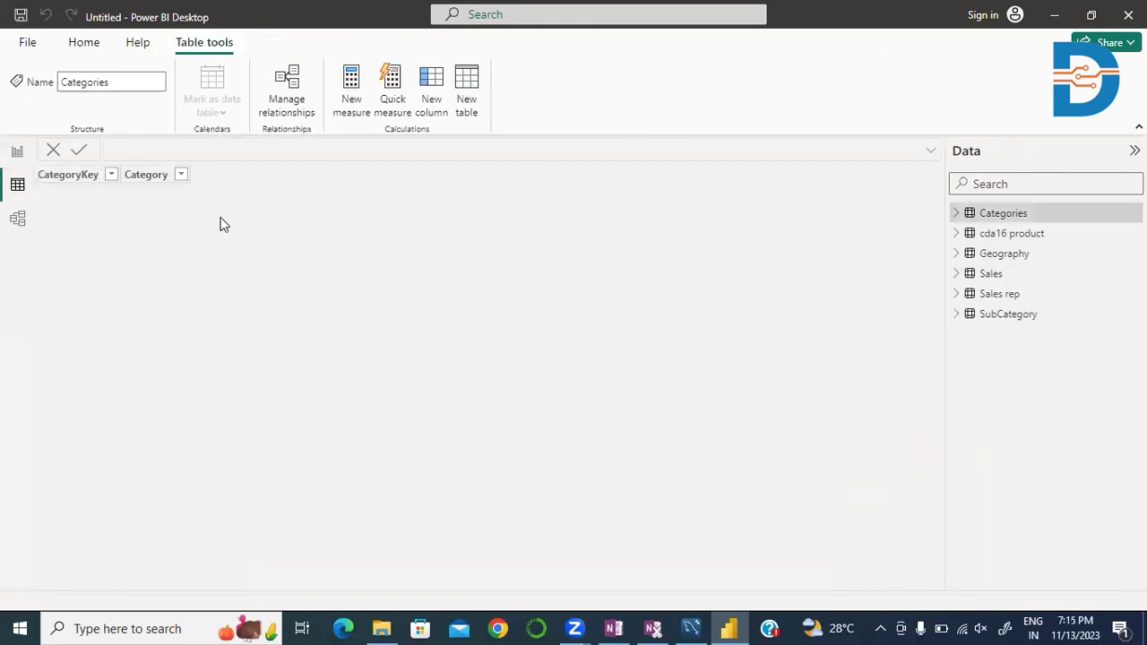
{"action": "left_click", "coordinate": [999, 217]}
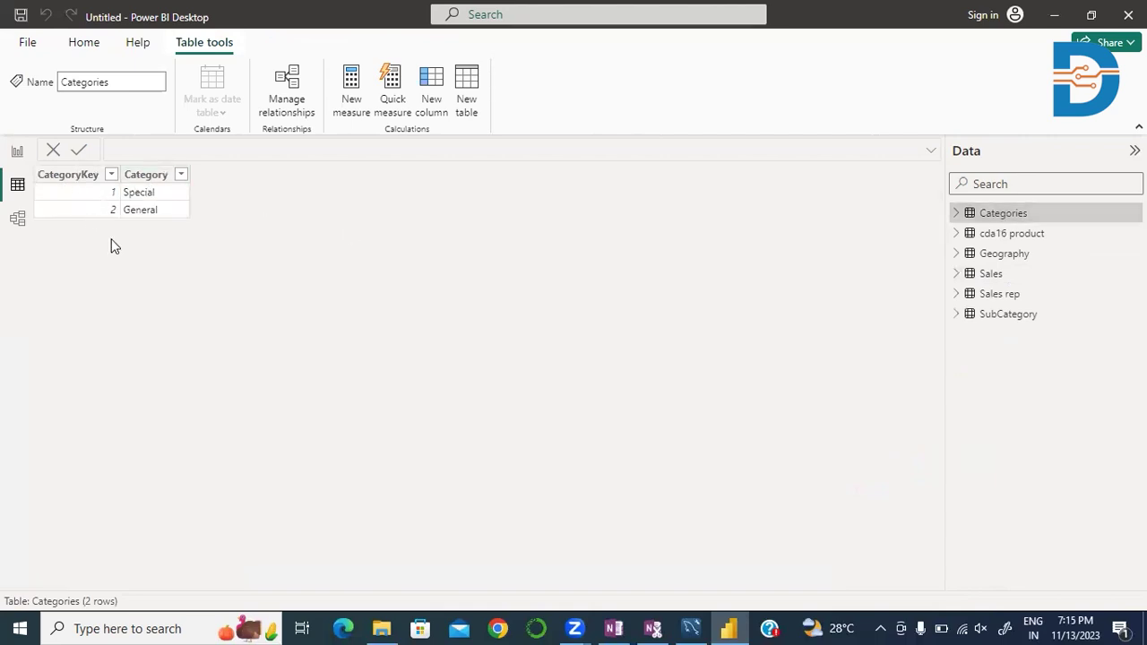
{"action": "left_click", "coordinate": [1010, 234]}
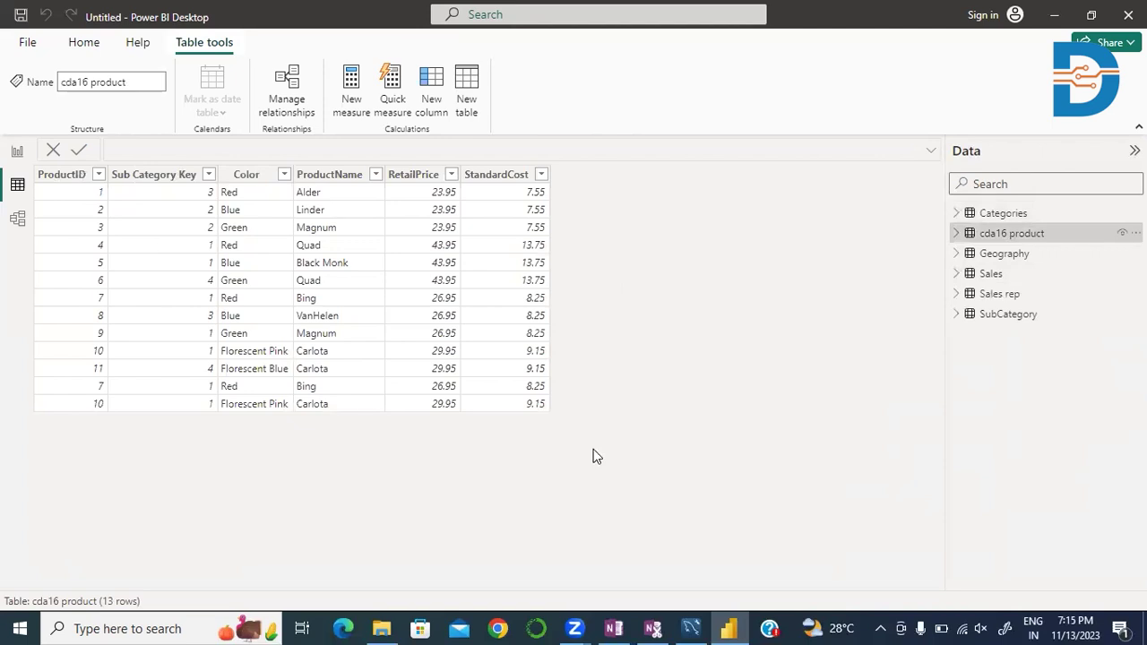
{"action": "left_click", "coordinate": [1017, 258]}
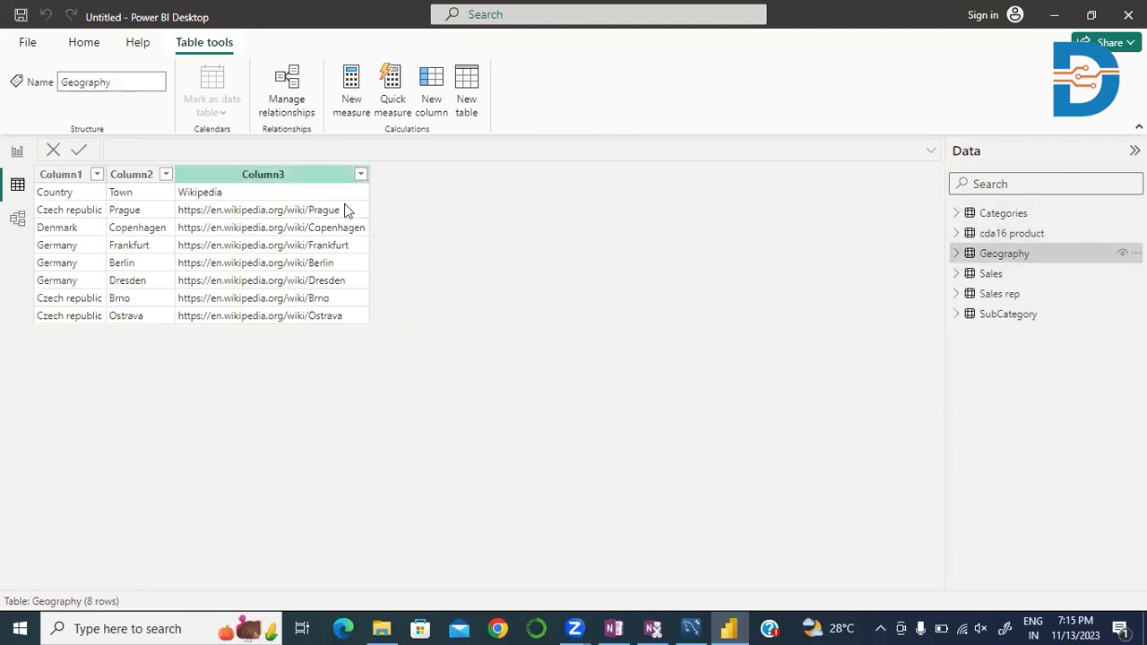
Step: Display the Sales table's data and examine its rows by source file name
{"action": "left_click", "coordinate": [994, 275]}
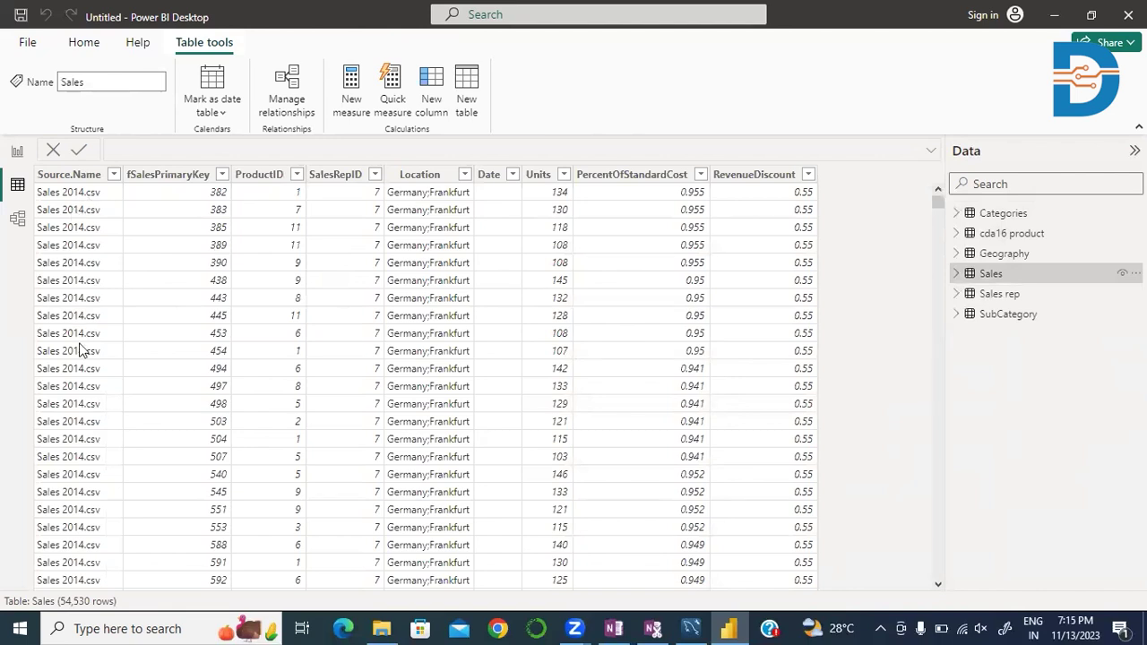
{"action": "scroll", "coordinate": [80, 350], "scroll_direction": "down", "scroll_amount": 1}
{"action": "scroll", "coordinate": [80, 350], "scroll_direction": "down", "scroll_amount": 10}
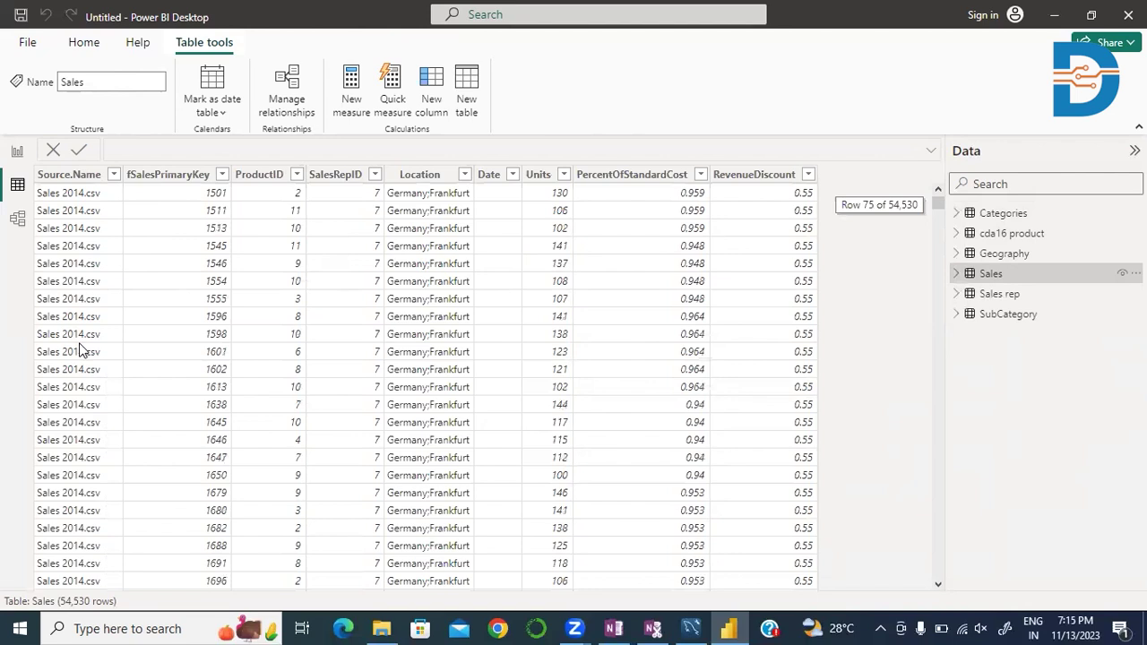
{"action": "scroll", "coordinate": [80, 349], "scroll_direction": "down", "scroll_amount": 10}
{"action": "scroll", "coordinate": [80, 349], "scroll_direction": "down", "scroll_amount": 20}
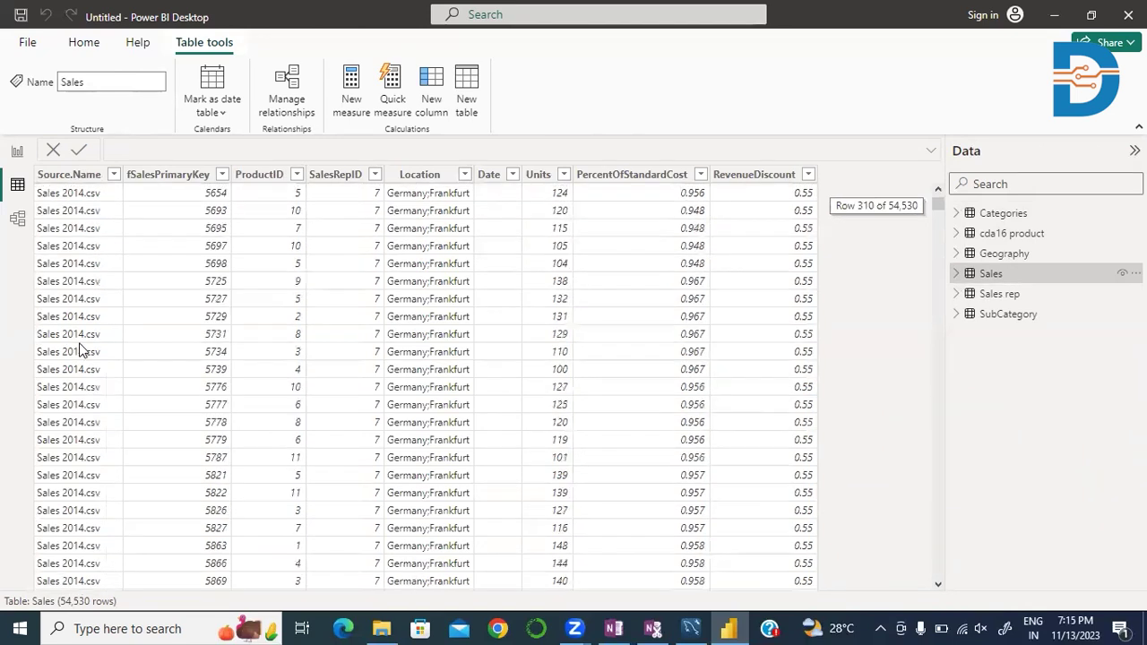
Step: Examine the Source.Name values further down the Sales table, from the 2014 file's rows through 2015 to the 2016 rows
{"action": "scroll", "coordinate": [79, 350], "scroll_direction": "down", "scroll_amount": 10}
{"action": "scroll", "coordinate": [80, 350], "scroll_direction": "down", "scroll_amount": 20}
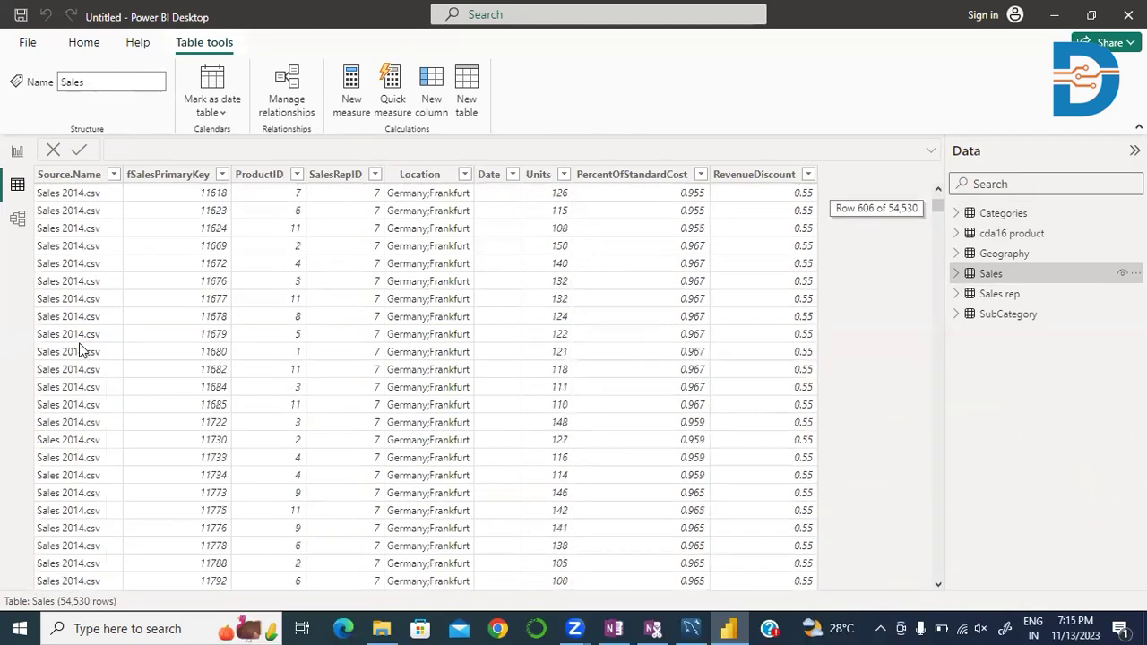
{"action": "scroll", "coordinate": [80, 349], "scroll_direction": "down", "scroll_amount": 9}
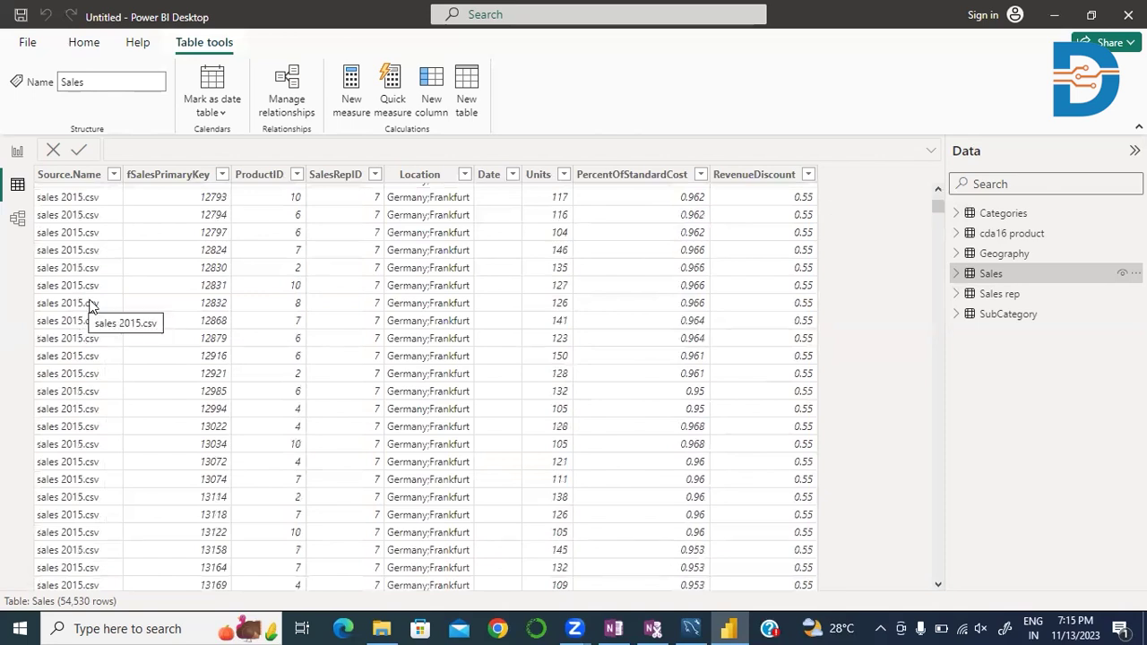
{"action": "scroll", "coordinate": [90, 305], "scroll_direction": "down", "scroll_amount": 20}
{"action": "scroll", "coordinate": [90, 307], "scroll_direction": "down", "scroll_amount": 20}
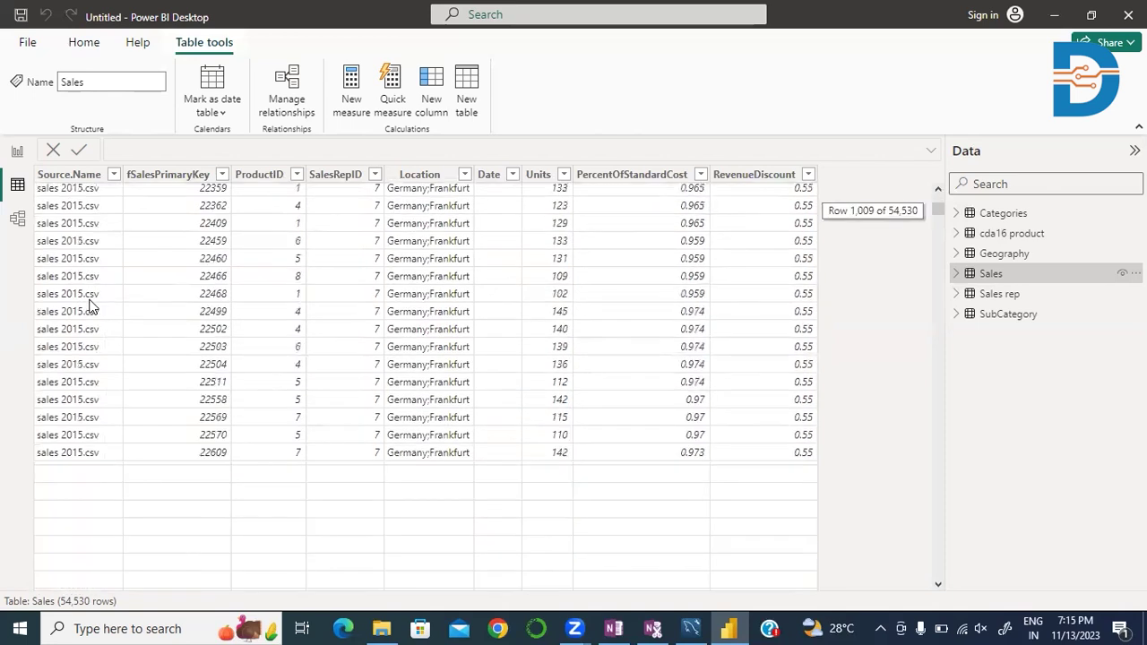
{"action": "scroll", "coordinate": [89, 307], "scroll_direction": "down", "scroll_amount": 17}
{"action": "scroll", "coordinate": [89, 307], "scroll_direction": "down", "scroll_amount": 9}
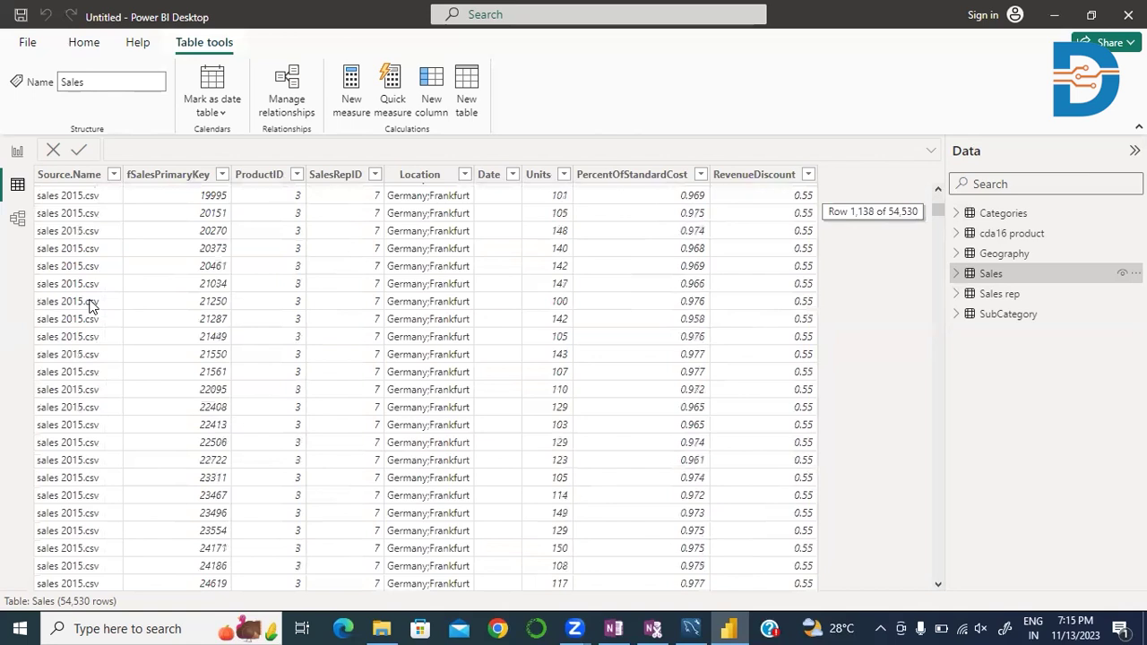
{"action": "scroll", "coordinate": [89, 304], "scroll_direction": "down", "scroll_amount": 17}
{"action": "scroll", "coordinate": [72, 215], "scroll_direction": "down", "scroll_amount": 11}
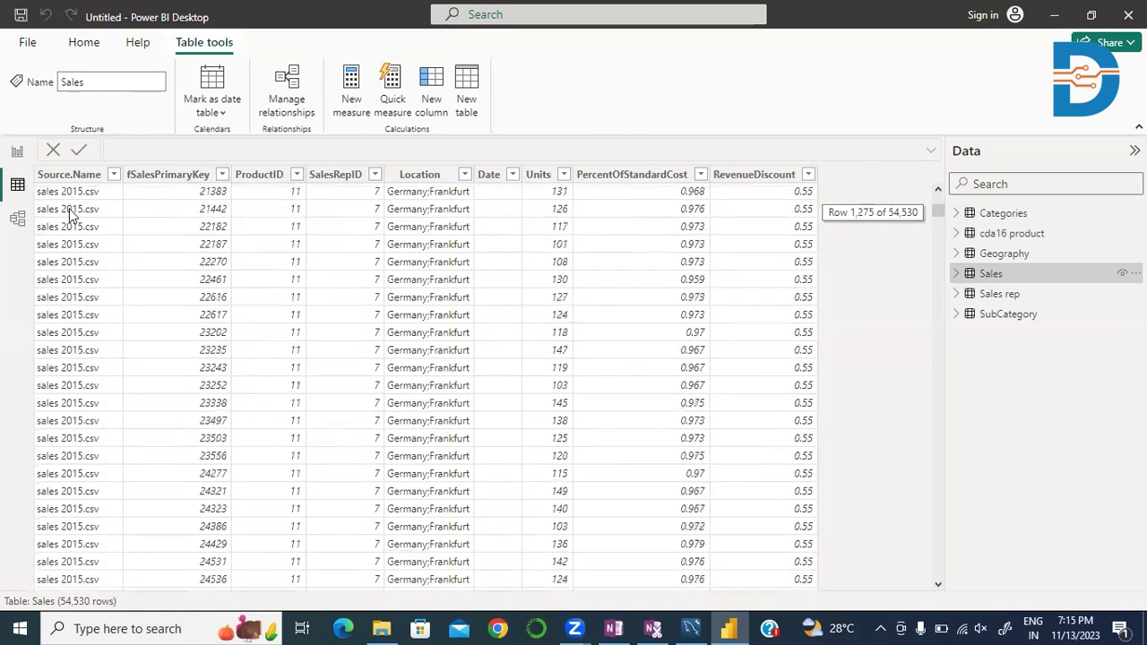
{"action": "scroll", "coordinate": [72, 215], "scroll_direction": "down", "scroll_amount": 9}
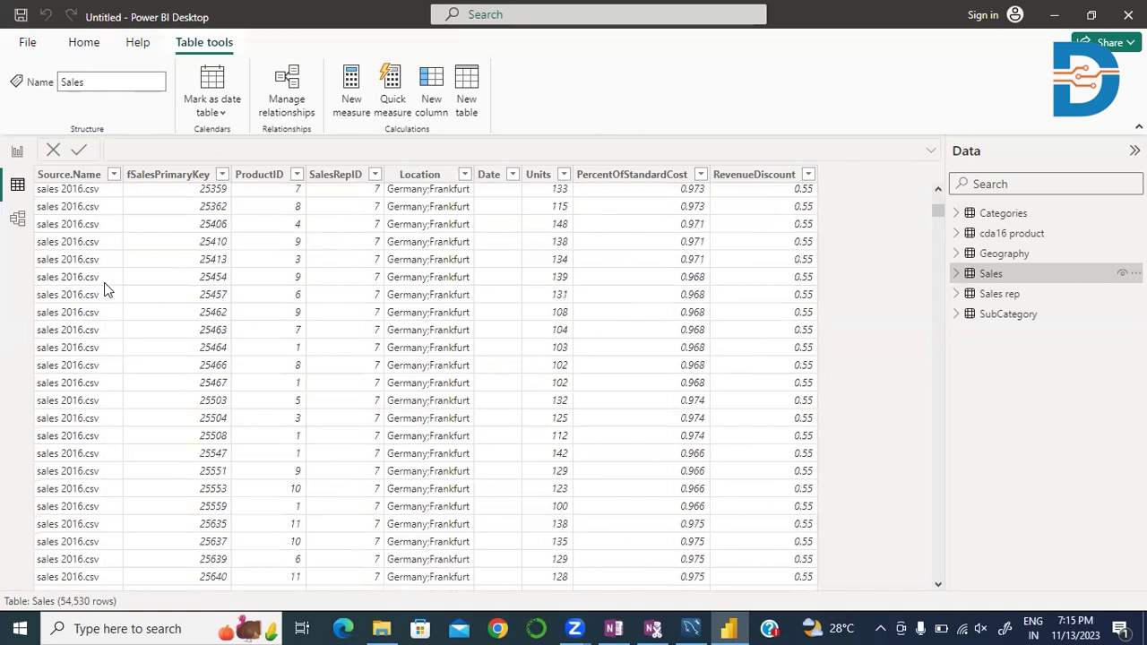
Step: Look back through the 2015 and 2014 rows of the Sales table to its first row
{"action": "scroll", "coordinate": [103, 288], "scroll_direction": "up", "scroll_amount": 20}
{"action": "scroll", "coordinate": [104, 288], "scroll_direction": "up", "scroll_amount": 20}
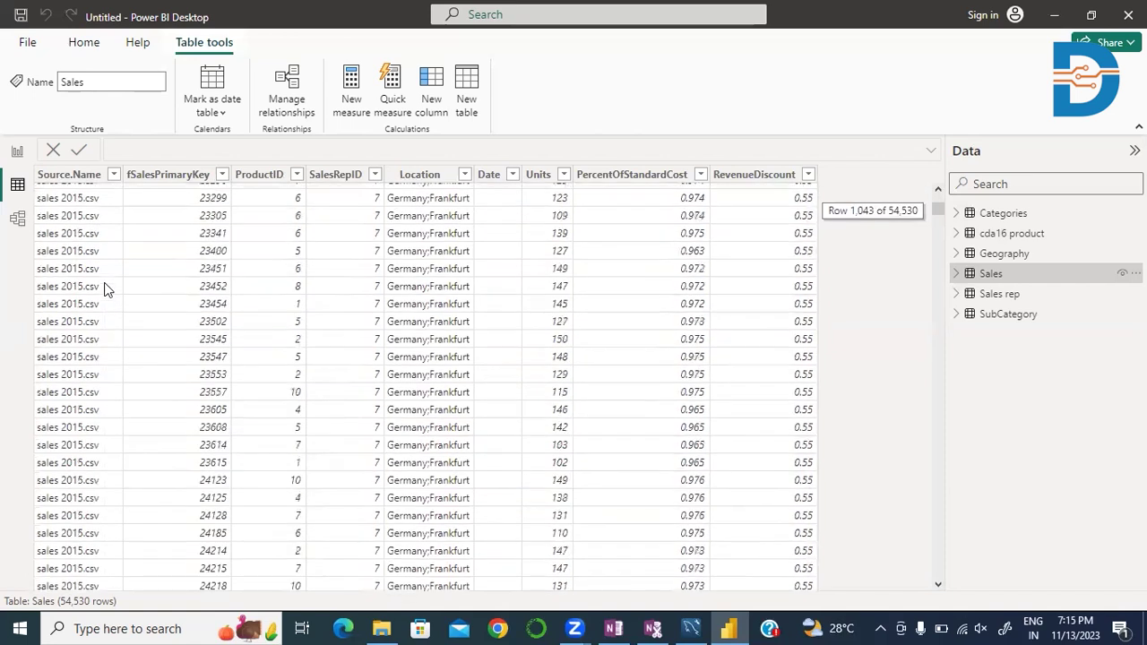
{"action": "scroll", "coordinate": [104, 288], "scroll_direction": "up", "scroll_amount": 20}
{"action": "scroll", "coordinate": [104, 289], "scroll_direction": "up", "scroll_amount": 20}
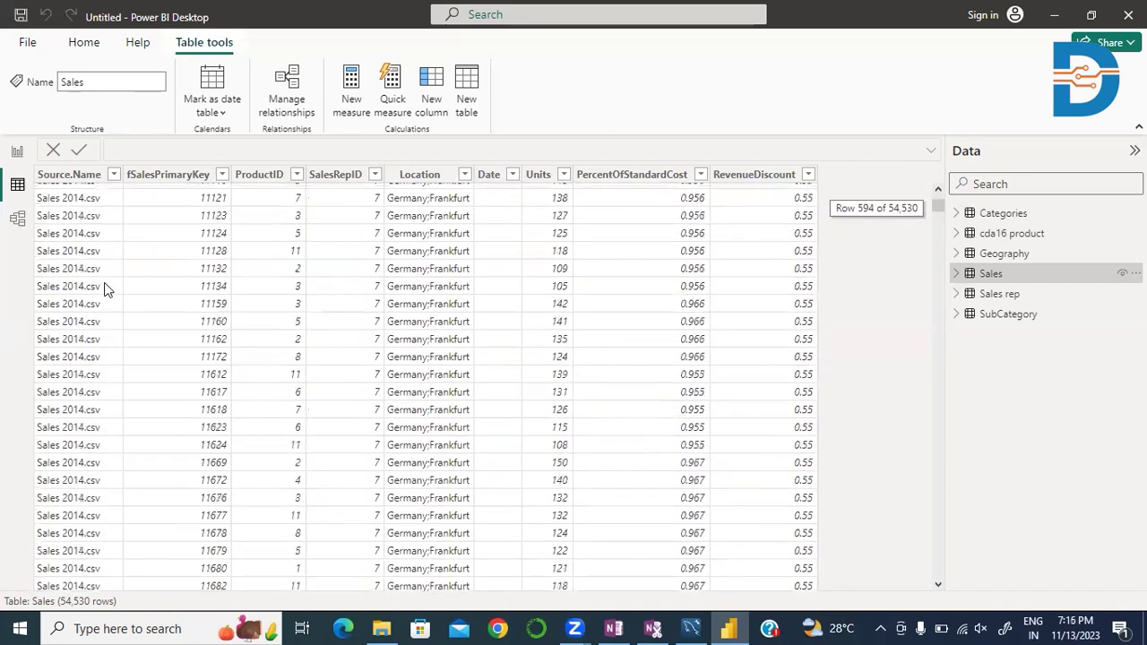
{"action": "scroll", "coordinate": [104, 288], "scroll_direction": "up", "scroll_amount": 20}
{"action": "scroll", "coordinate": [104, 288], "scroll_direction": "up", "scroll_amount": 20}
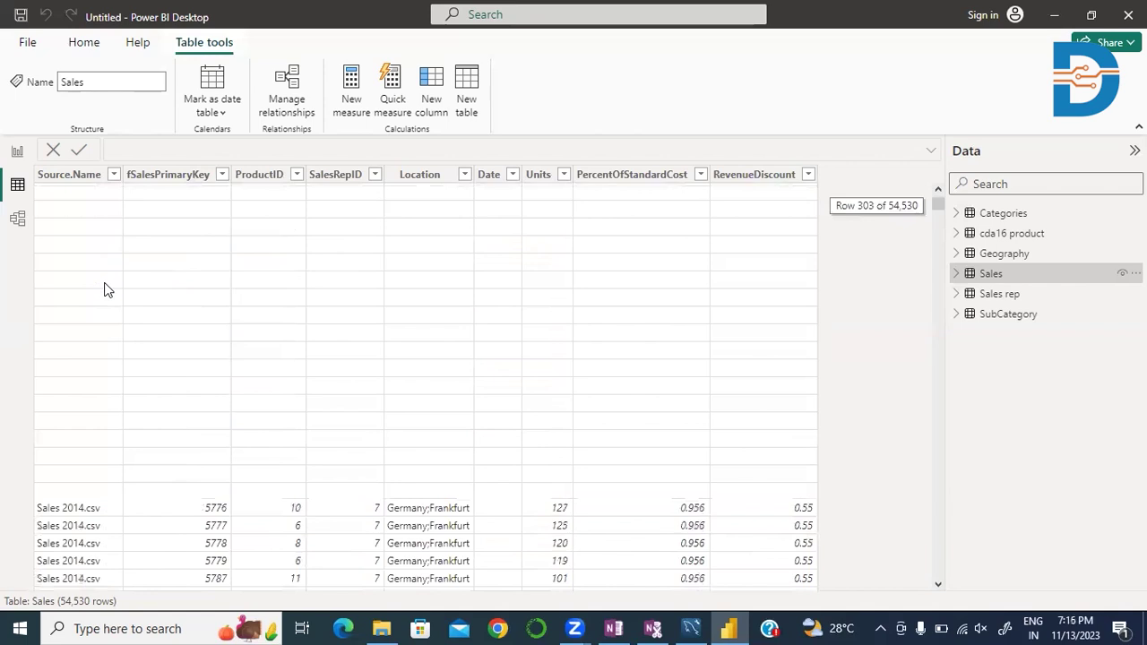
{"action": "scroll", "coordinate": [104, 288], "scroll_direction": "up", "scroll_amount": 20}
{"action": "scroll", "coordinate": [104, 289], "scroll_direction": "up", "scroll_amount": 15}
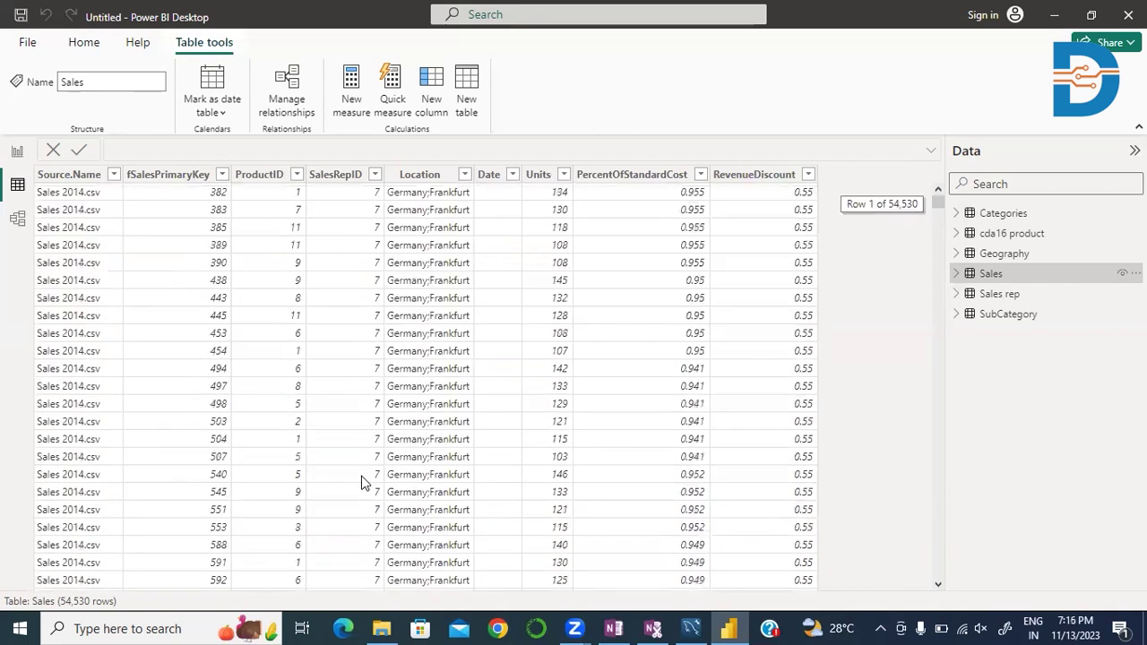
Step: Examine the rows of the Sales rep and SubCategory tables, and return to the report view
{"action": "left_click", "coordinate": [998, 296]}
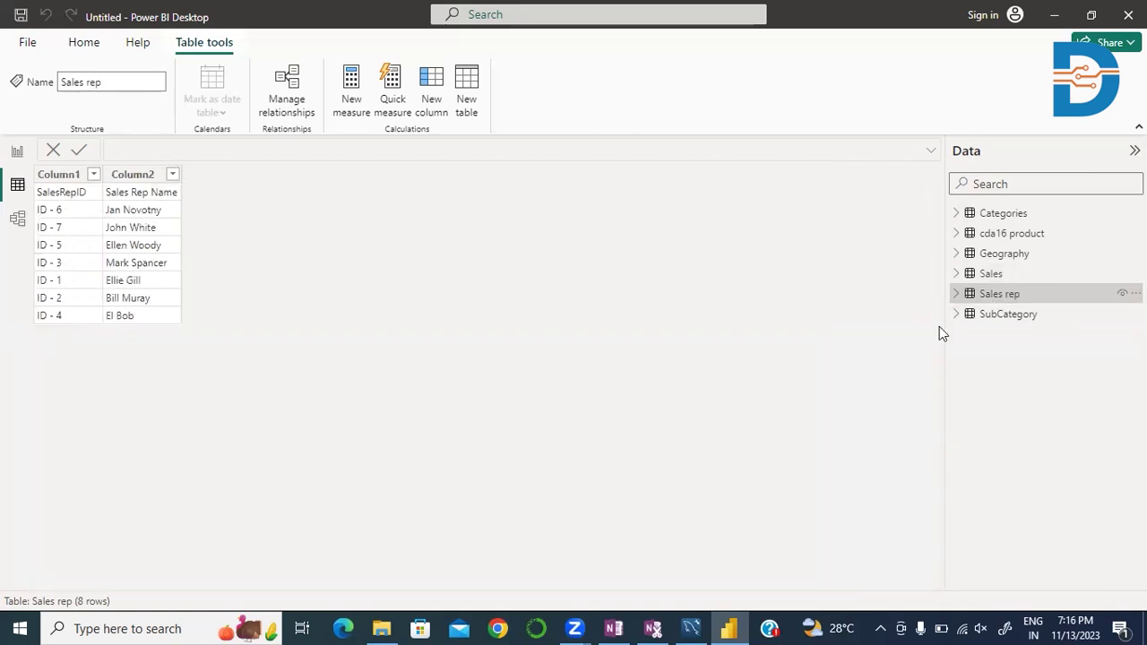
{"action": "left_click", "coordinate": [1030, 316]}
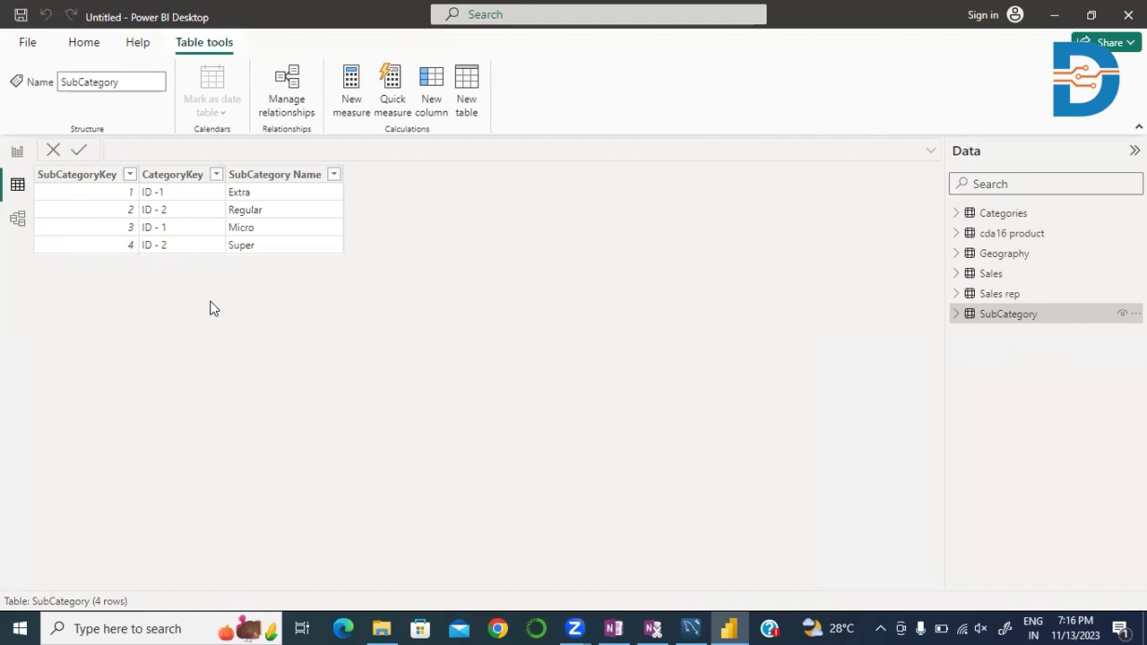
{"action": "left_click", "coordinate": [14, 155]}
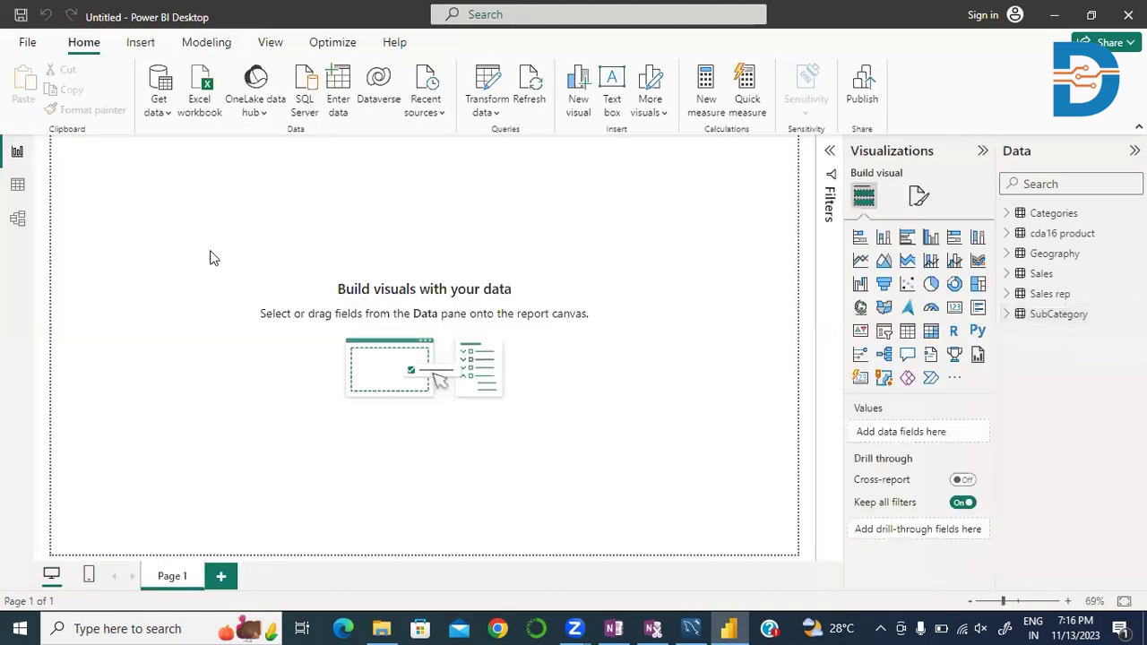